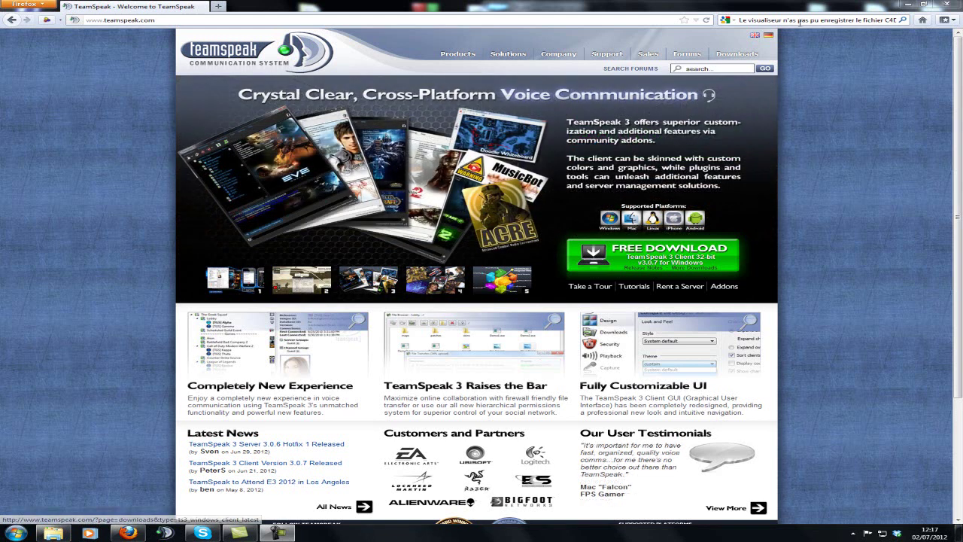
Step: Go to the TeamSpeak Downloads page through the site's Downloads menu
mouse_move(734, 68)
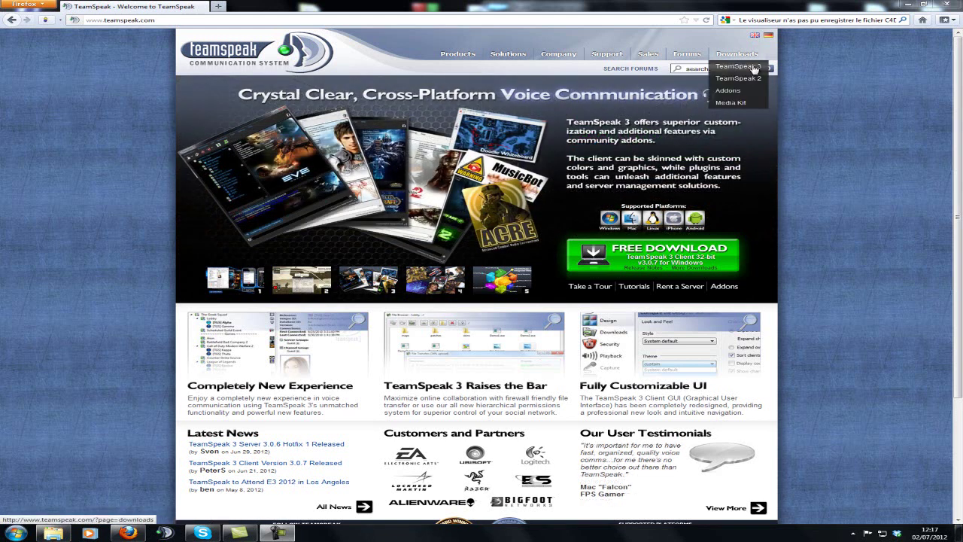
click(755, 68)
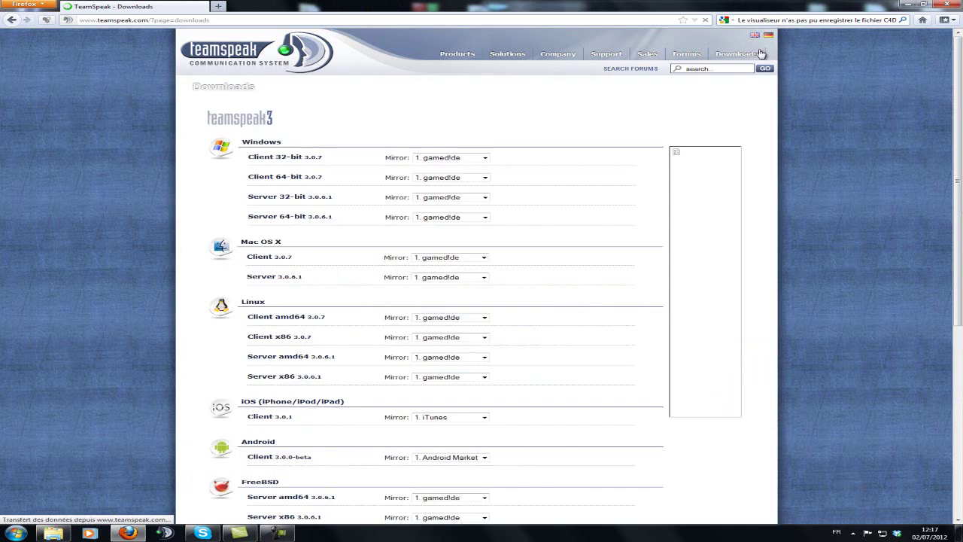
Step: Look over the Windows client and server download rows on the Downloads page
click(109, 20)
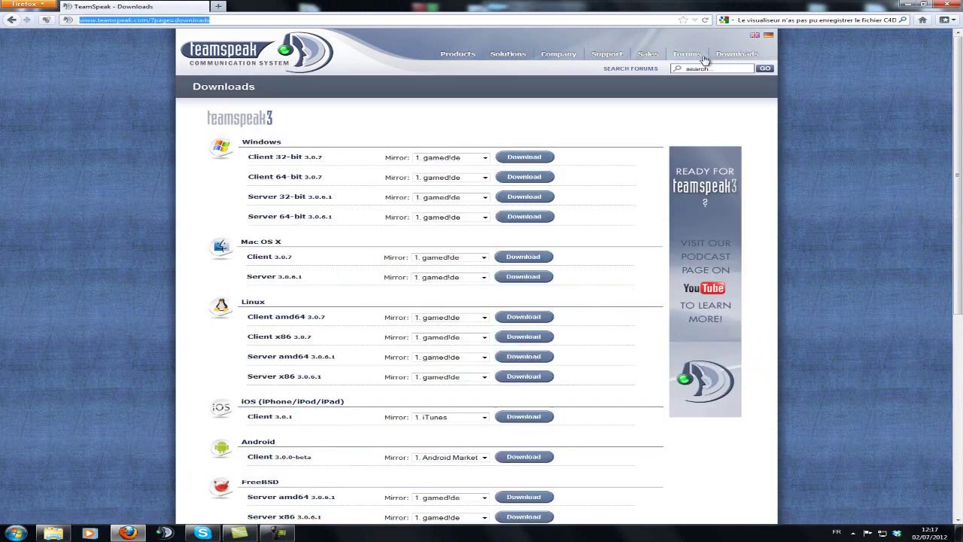
mouse_move(734, 58)
drag(238, 169, 387, 157)
click(274, 192)
drag(231, 204, 292, 215)
click(354, 202)
Step: Download Windows Server 64-bit 3.0.6.1, keeping the 1. gamed!de mirror
click(292, 216)
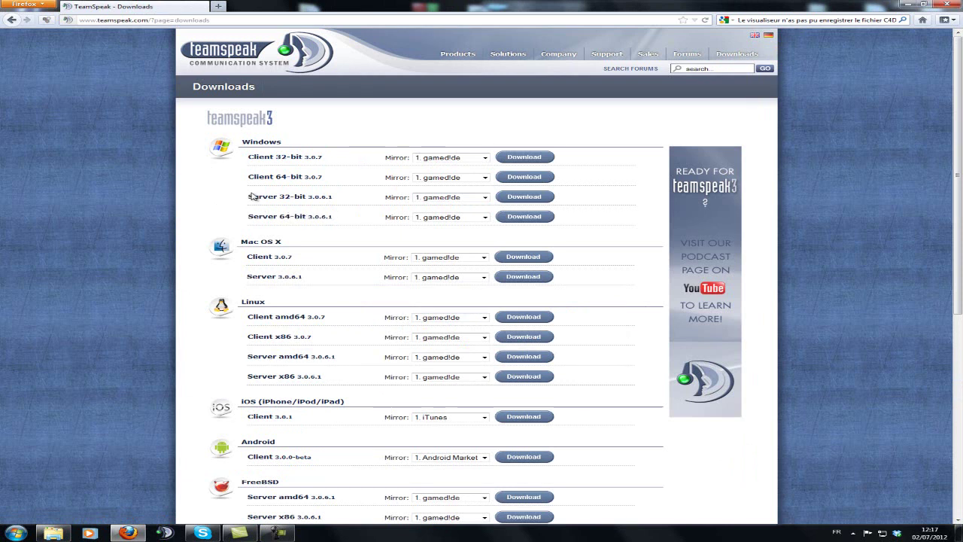
click(458, 220)
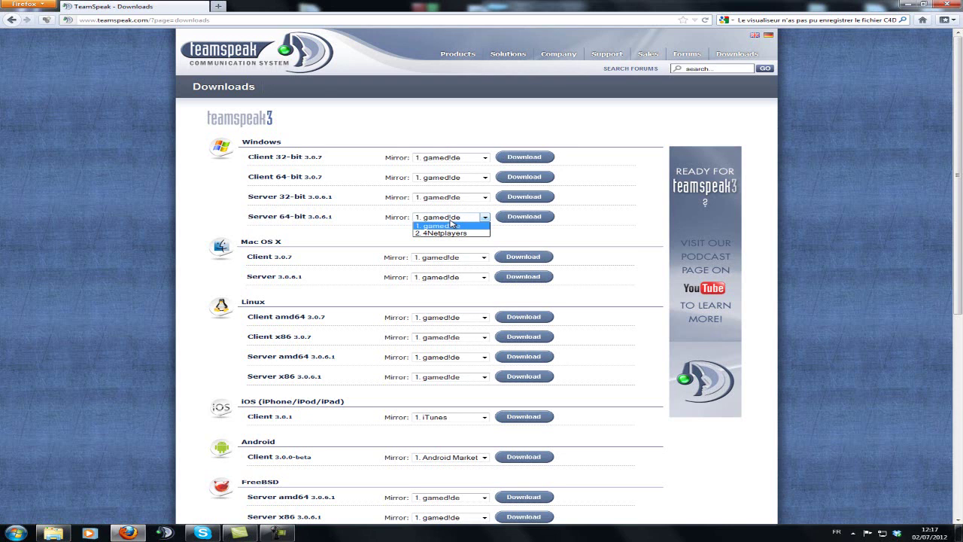
click(484, 218)
click(501, 220)
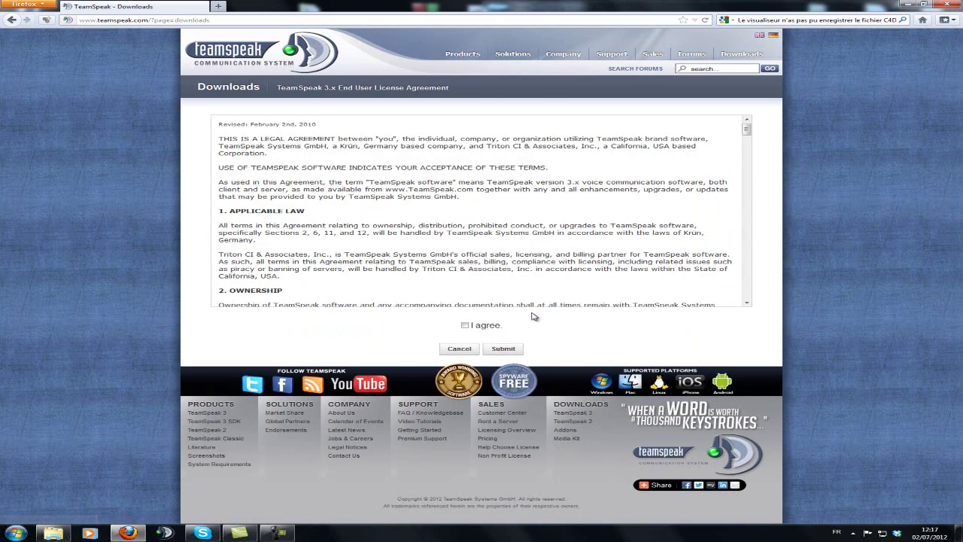
Step: Agree to the TeamSpeak 3.x licence and skip the survey to reach the download
click(471, 327)
click(502, 350)
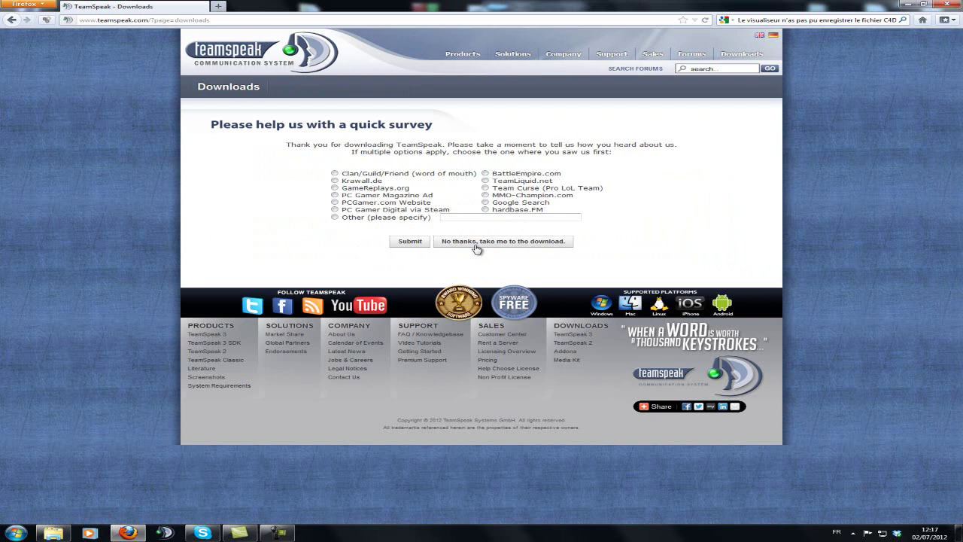
click(476, 242)
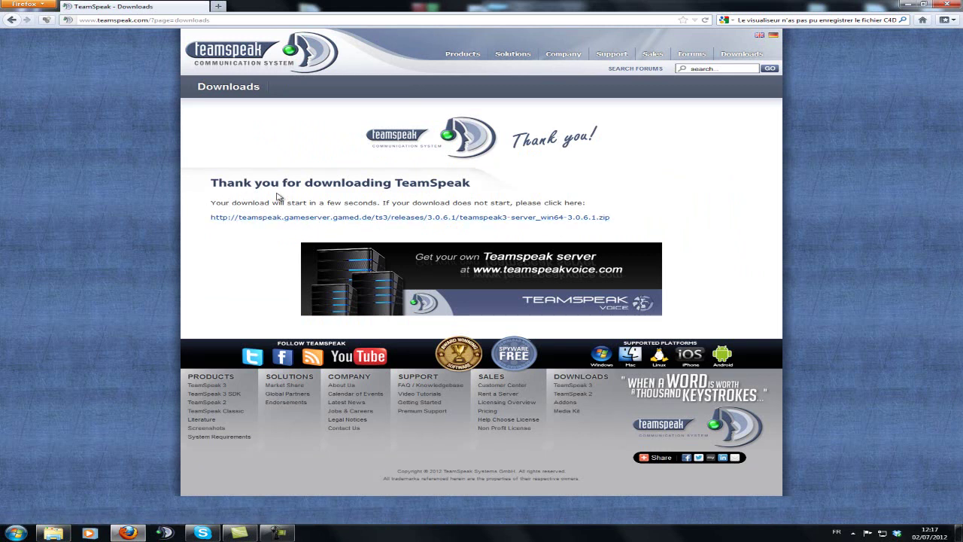
Step: Save teamspeak3-server_win64-3.0.6.1.zip to disk and restore the browser window
click(306, 219)
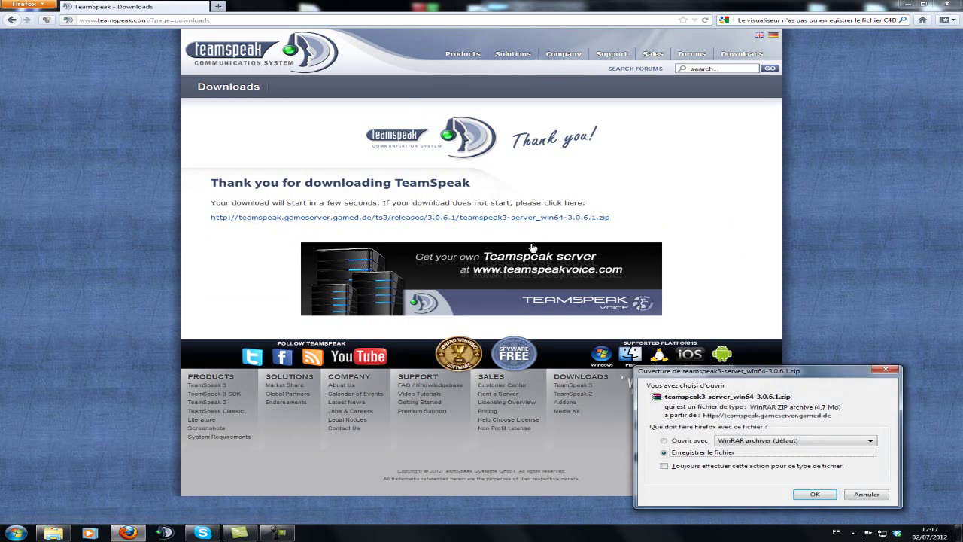
click(812, 498)
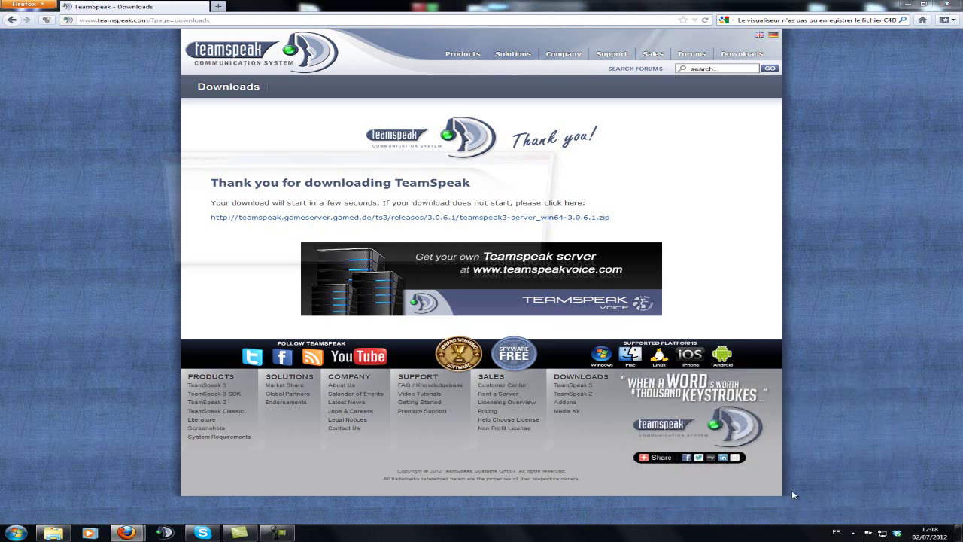
key(super+Down)
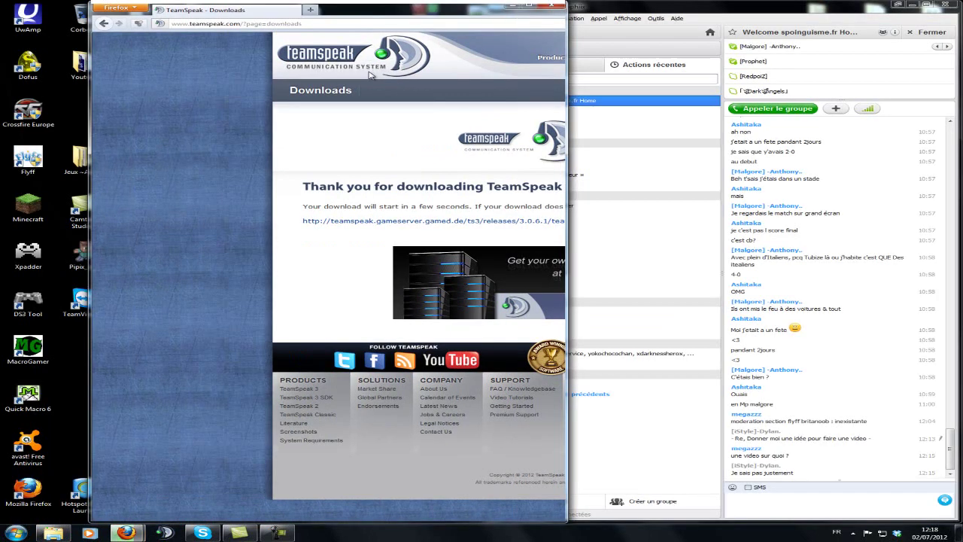
Step: Copy the finished server zip from the Downloads list onto the desktop
key(super+Right)
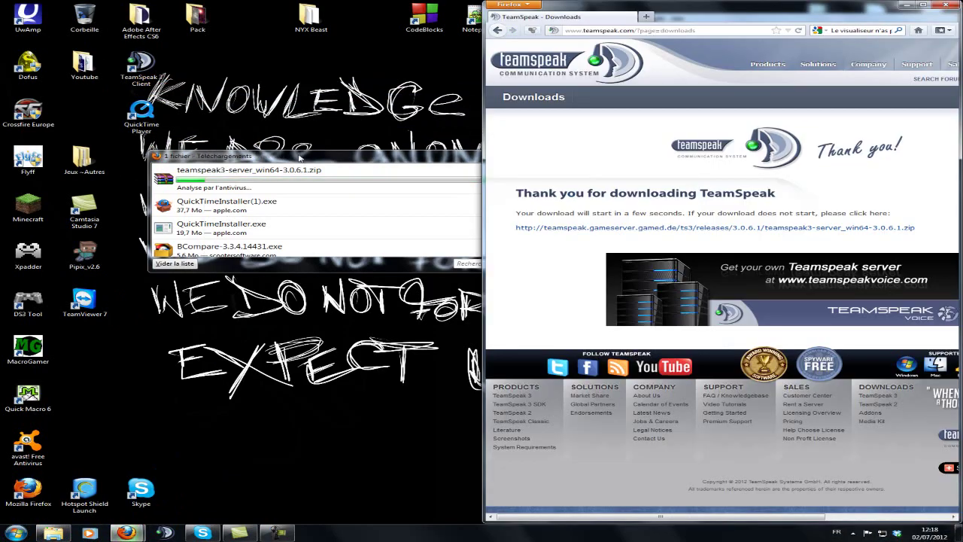
drag(213, 159, 231, 160)
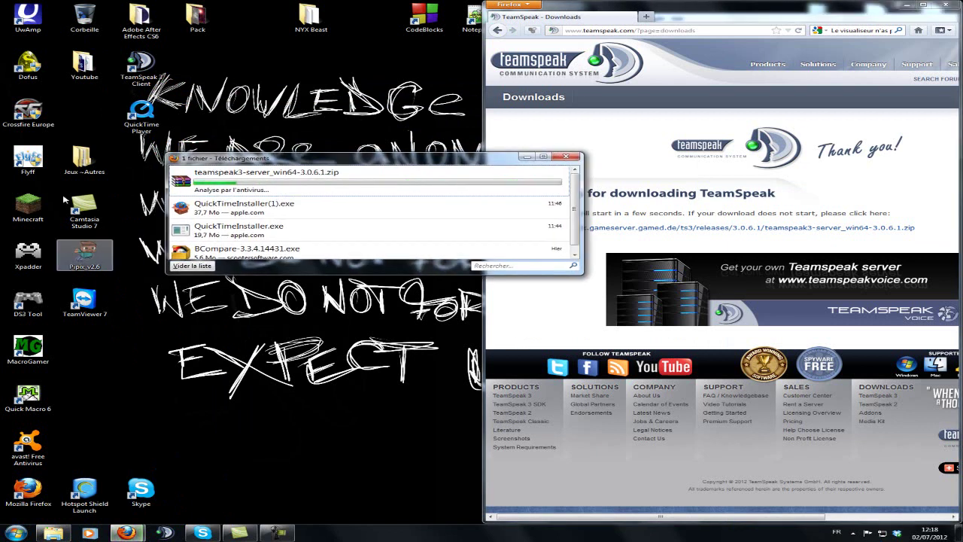
click(255, 179)
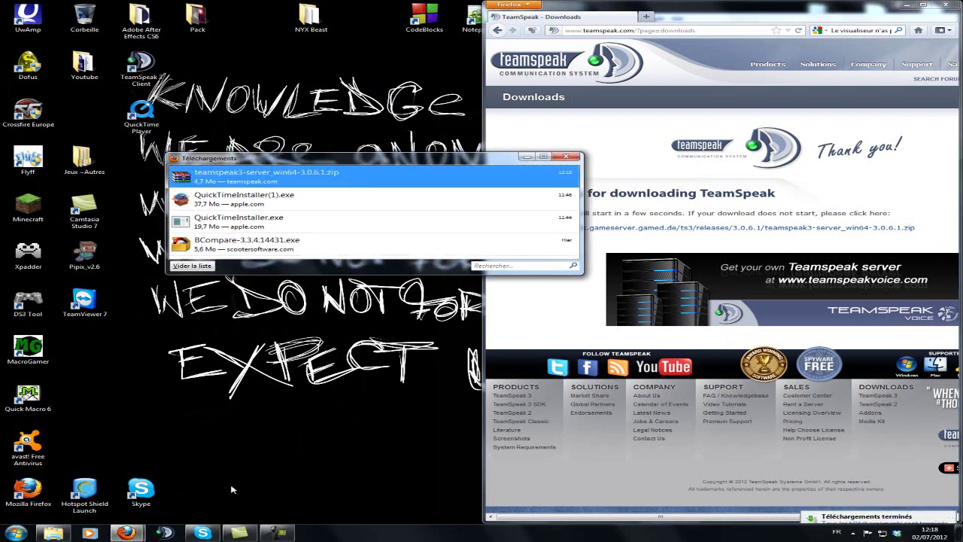
drag(254, 179, 204, 315)
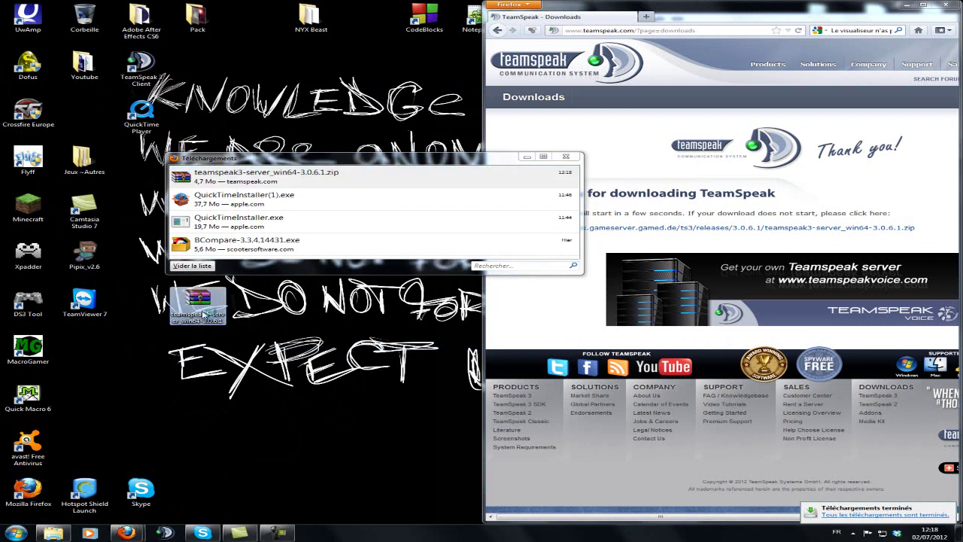
Step: Extract the teamspeak3-server_win64 folder from the zip to the desktop with WinRAR
double_click(198, 301)
drag(286, 68, 488, 89)
drag(289, 173, 296, 370)
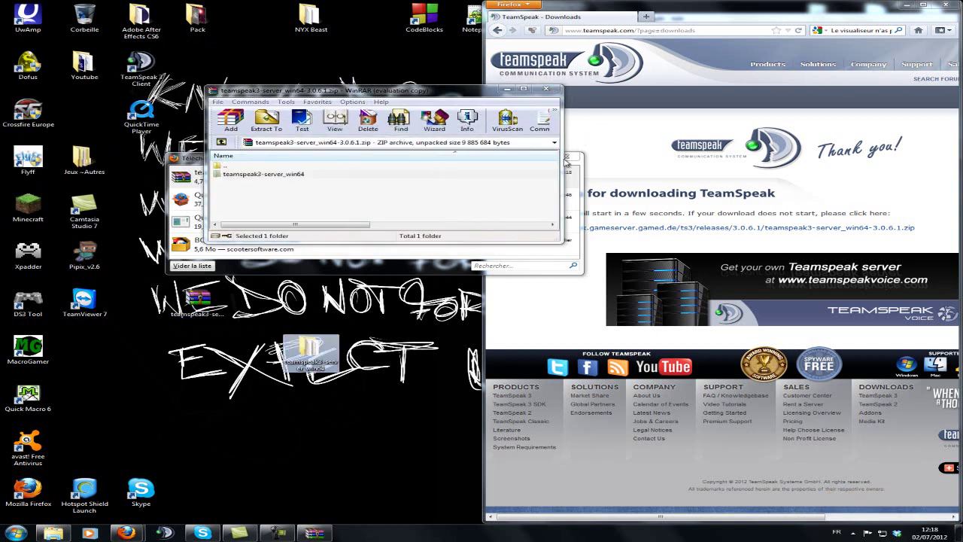
Step: Close WinRAR and the downloads list, then open teamspeak3-server_win64 snapped to the left
click(546, 88)
click(568, 156)
double_click(309, 350)
key(super+Left)
drag(159, 286, 132, 143)
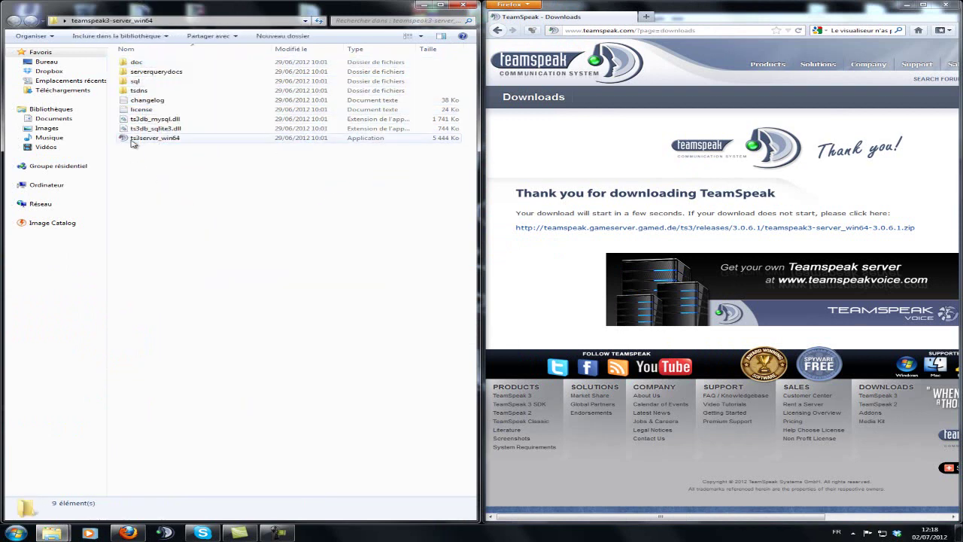
Step: Run ts3server_win64 and allow it access in the Windows Firewall alert
click(193, 138)
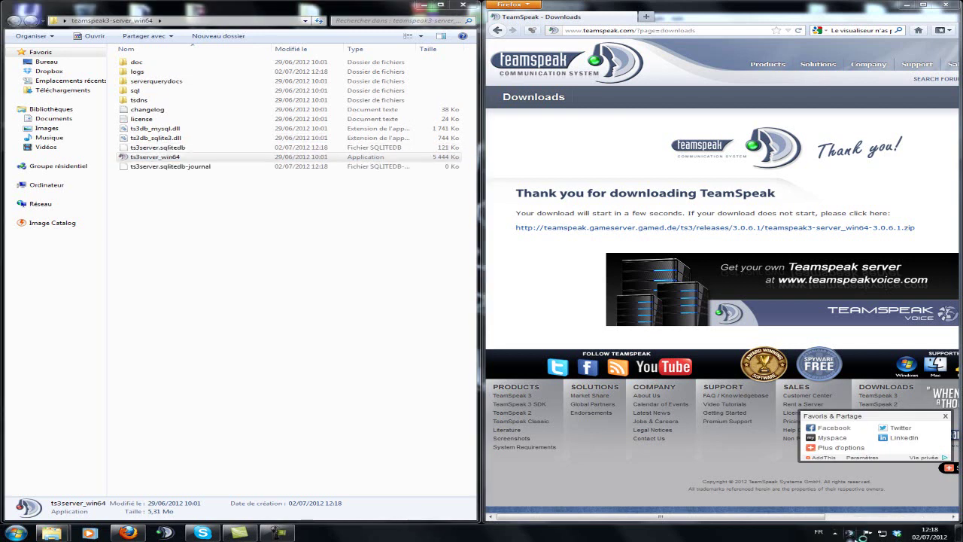
click(908, 6)
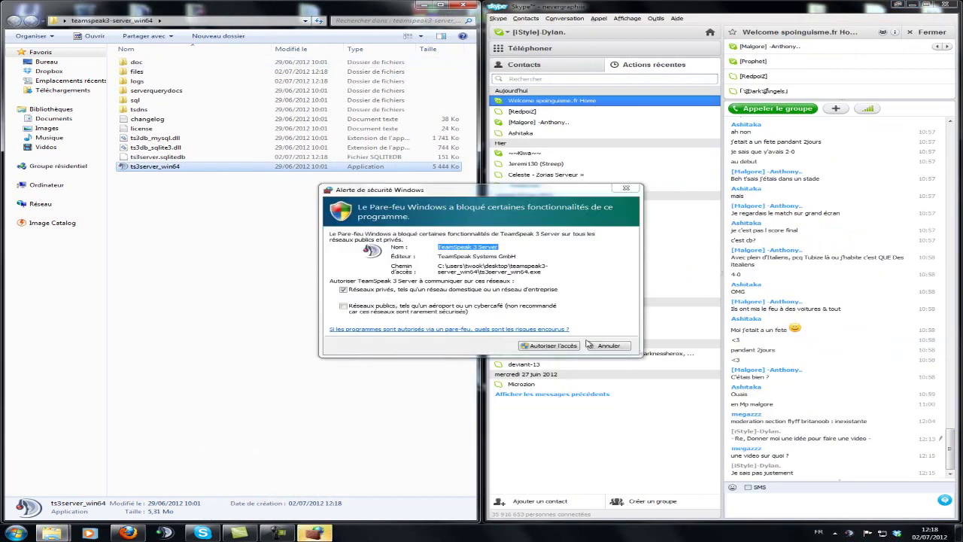
click(763, 87)
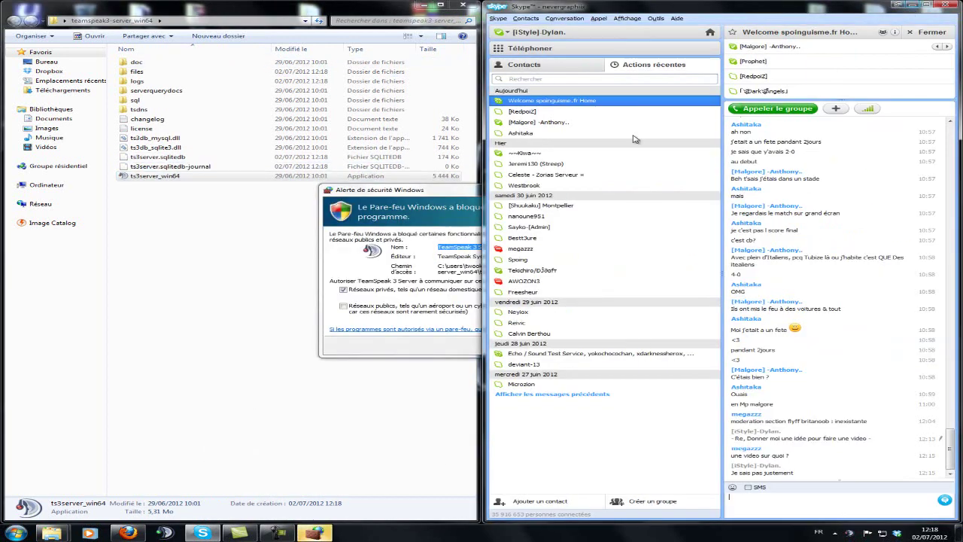
click(913, 6)
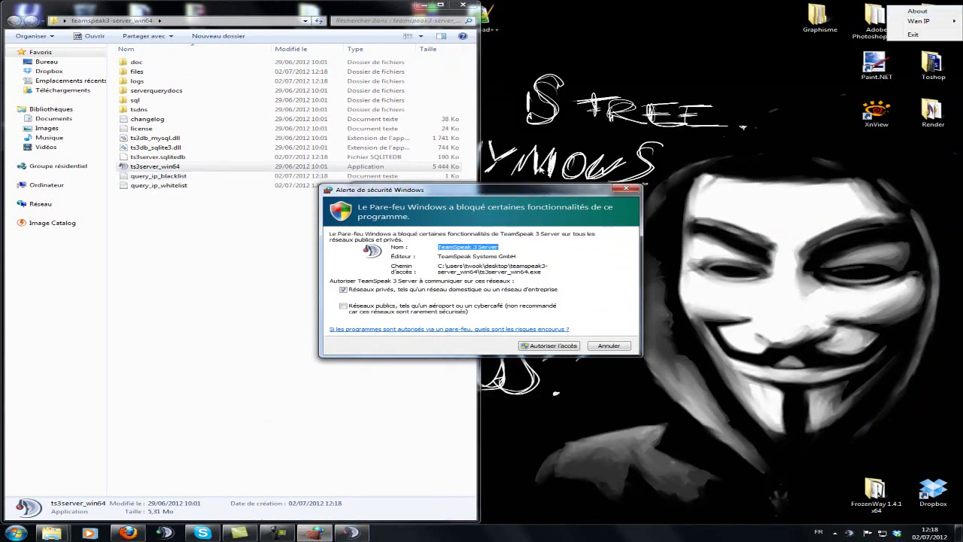
click(557, 348)
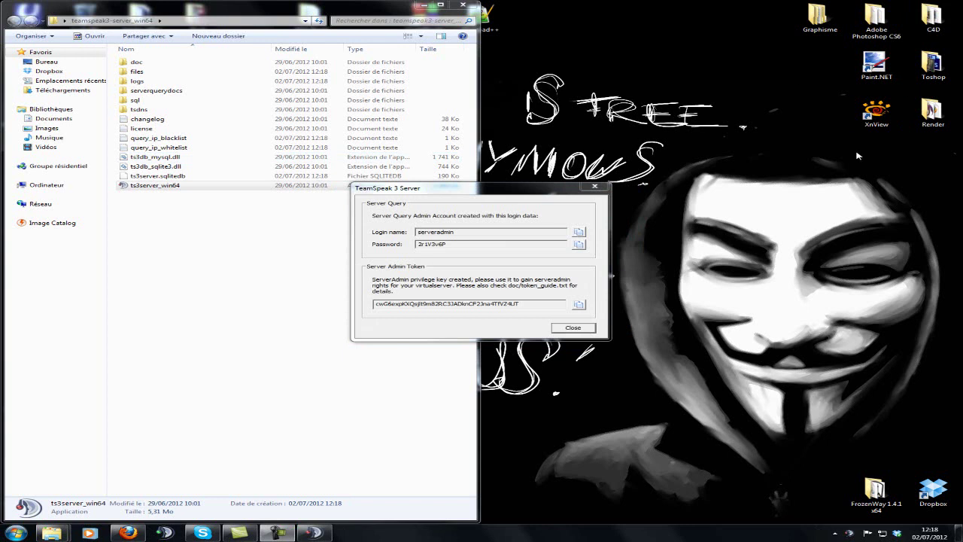
Step: Paste the query admin login name into a new Notepad document
double_click(465, 232)
key(ctrl+c)
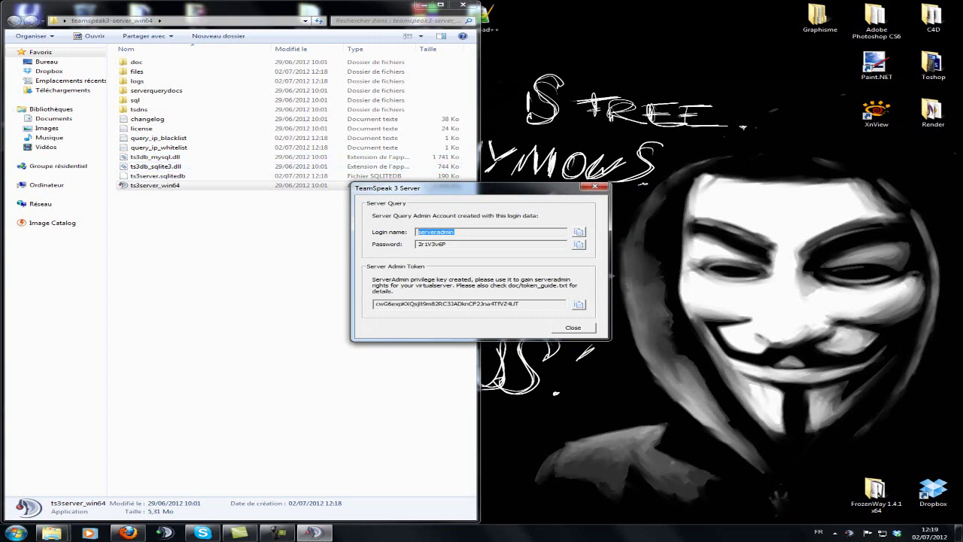
click(15, 533)
click(52, 358)
drag(373, 195, 771, 249)
drag(496, 193, 264, 154)
click(509, 322)
key(ctrl+v)
Step: Add the query password and admin token to the note, then close the credentials dialog
double_click(256, 204)
key(ctrl+c)
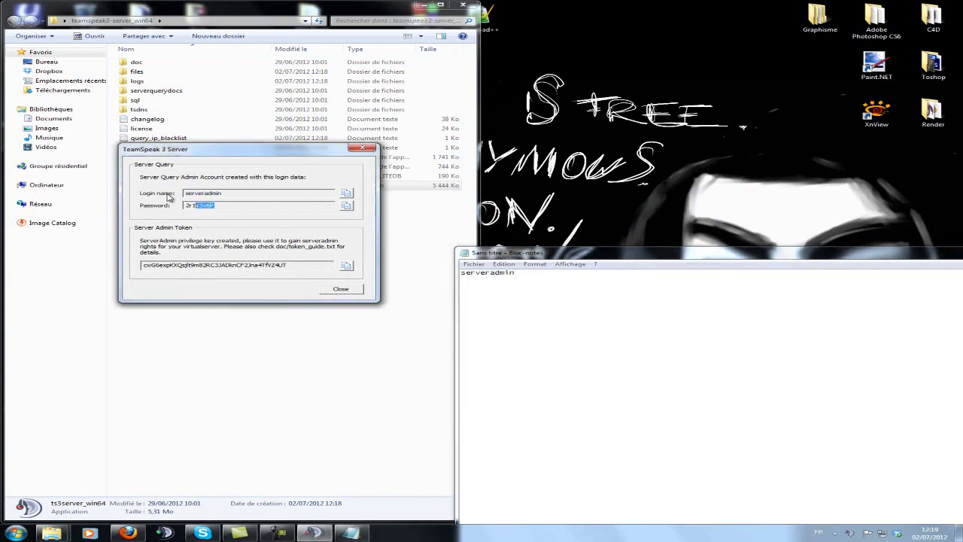
click(582, 279)
key(ctrl+v)
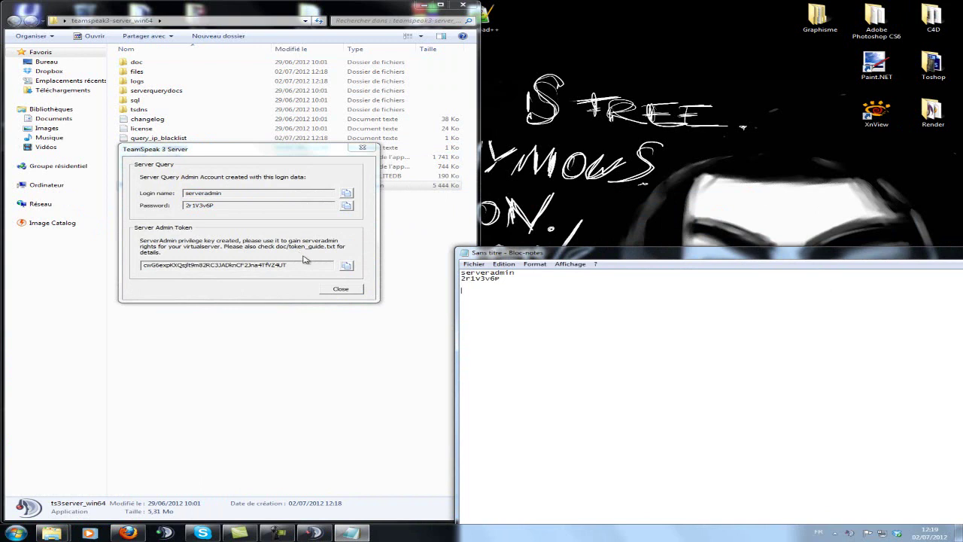
click(488, 313)
key(ctrl+v)
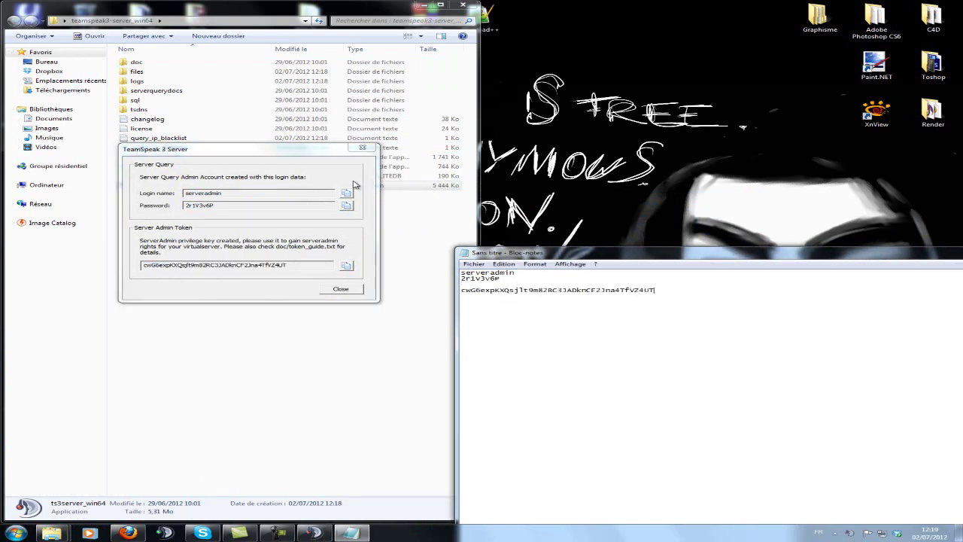
click(341, 289)
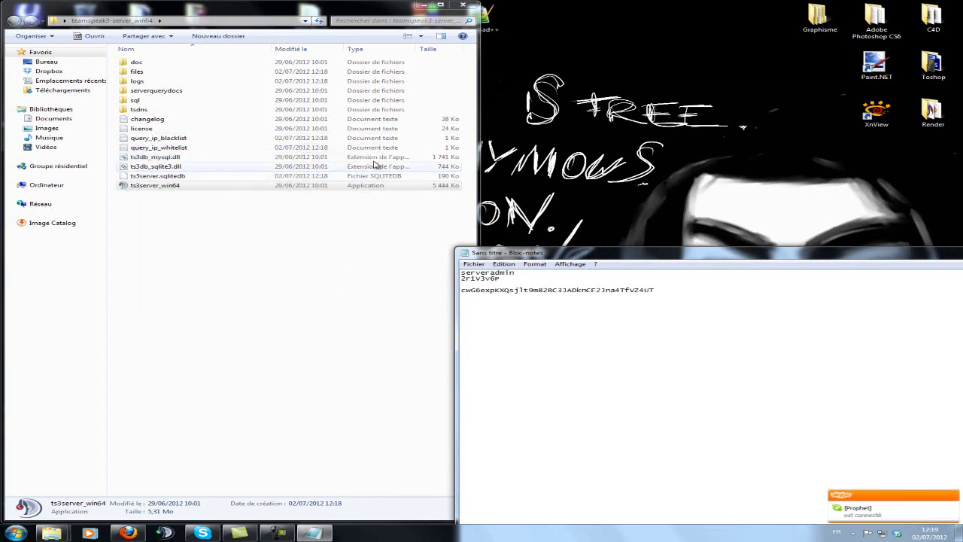
Step: Bring up the TeamSpeak client from the tray and dismiss the poke message
click(852, 533)
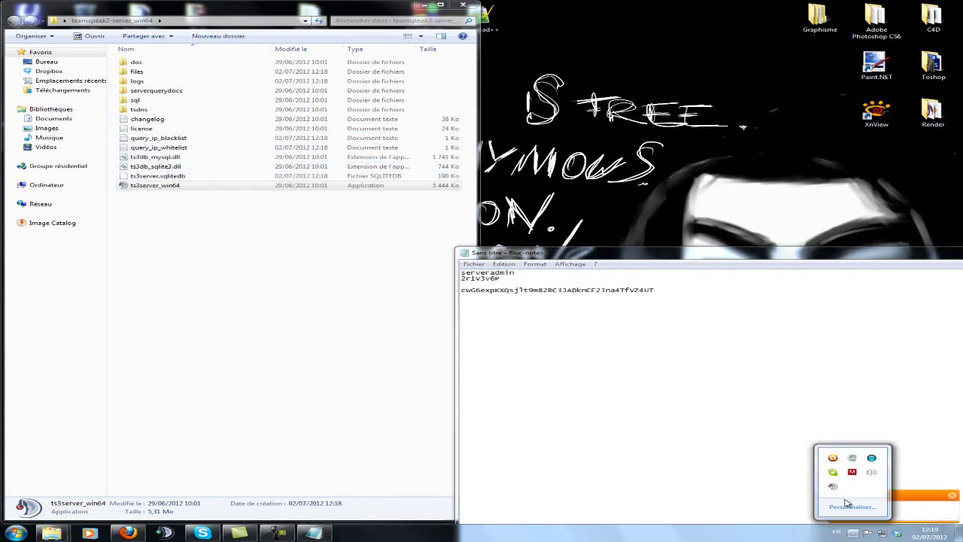
click(871, 460)
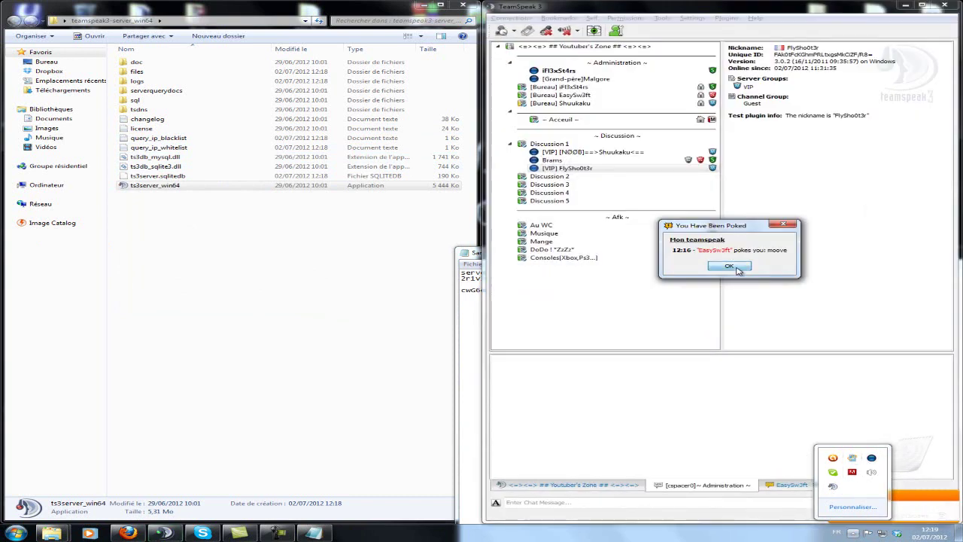
click(741, 261)
Step: Add a bookmark labelled 'TEmspeak Video' with address 127.0.0.1 and save it
click(559, 17)
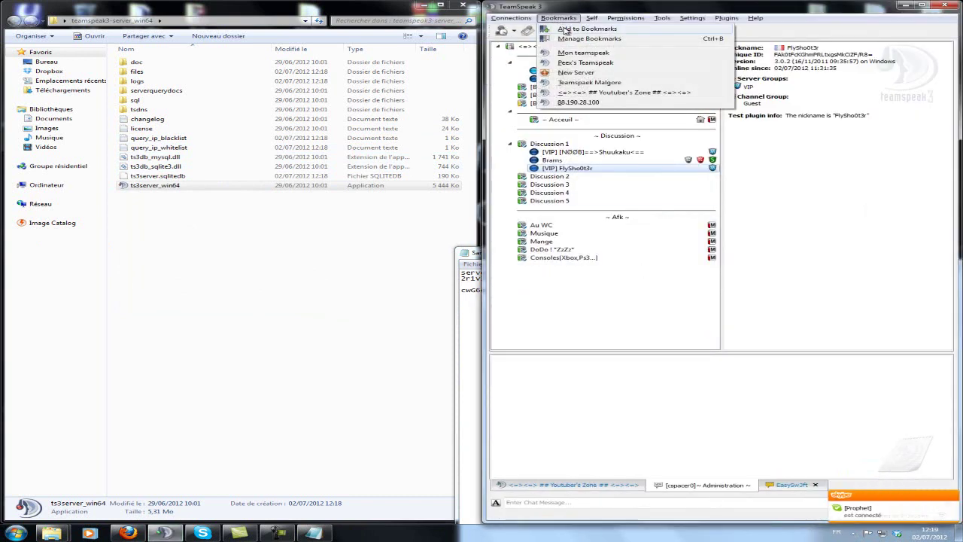
click(566, 28)
click(285, 86)
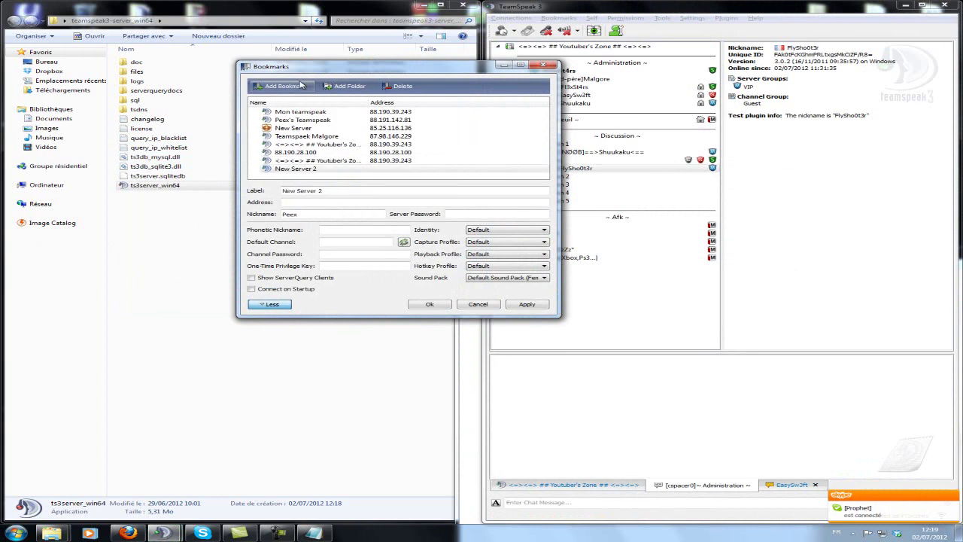
drag(357, 191, 140, 171)
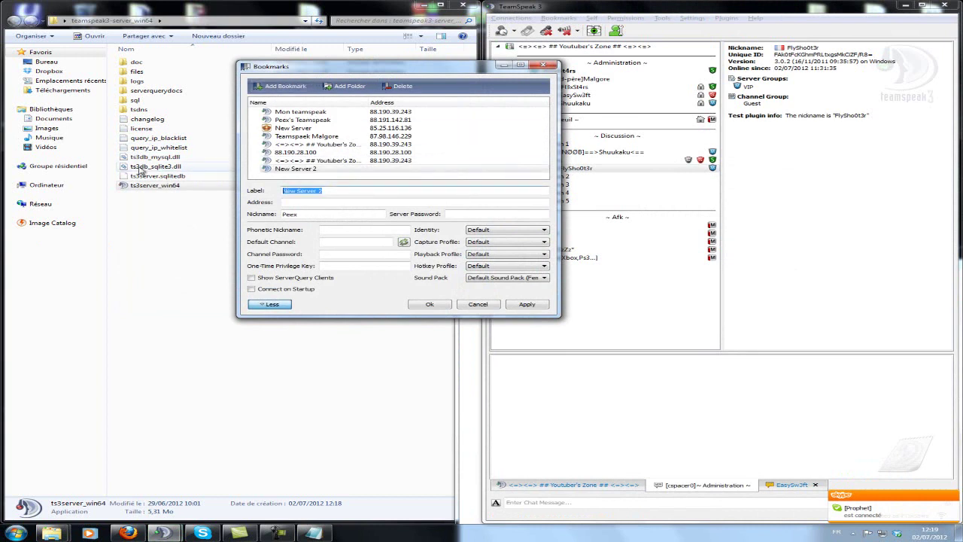
text(TEmspeak Video)
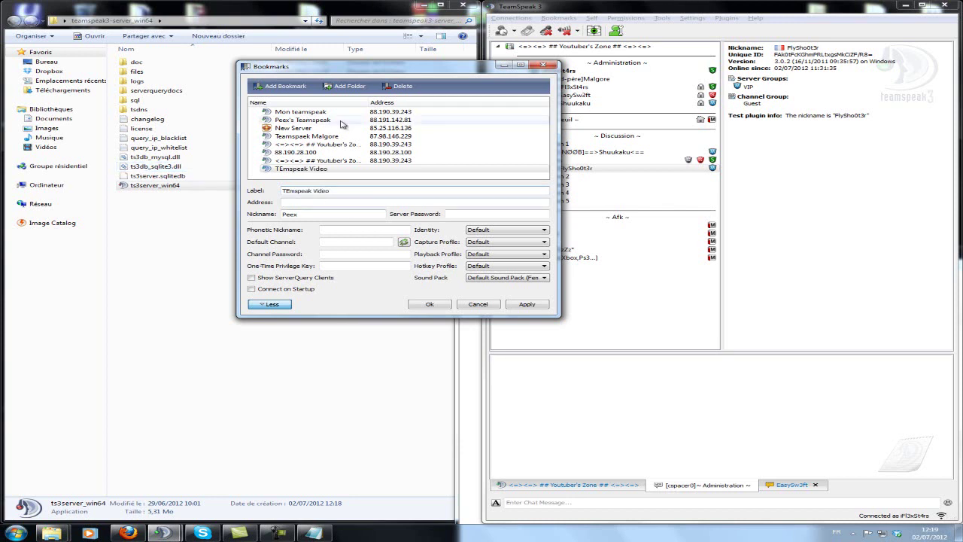
mouse_move(338, 125)
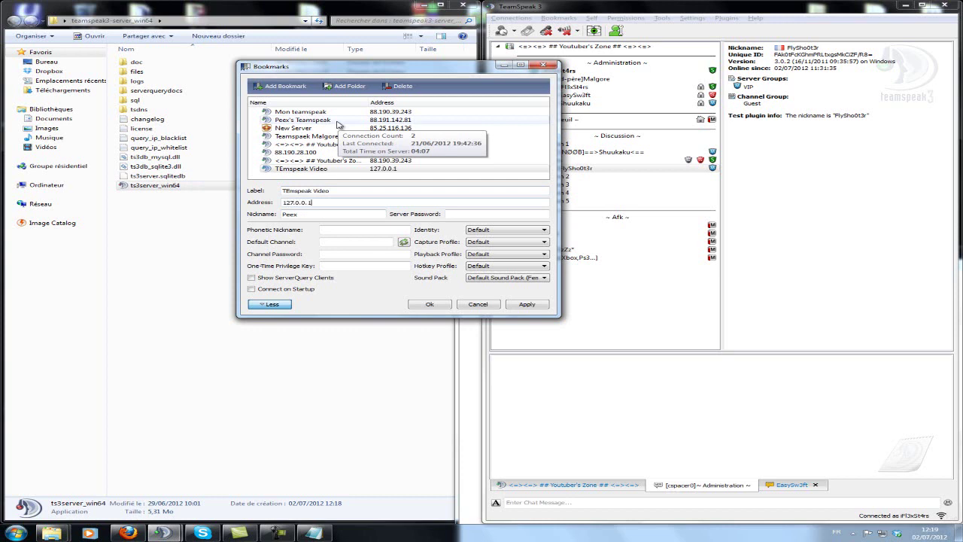
click(422, 305)
Step: Connect to the TEmspeak Video bookmark in a new tab
click(558, 17)
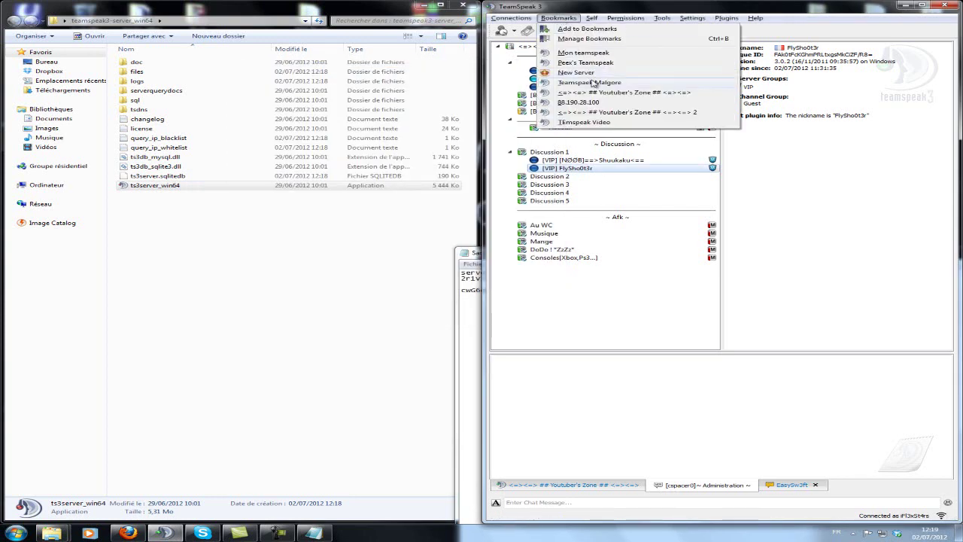
mouse_move(584, 122)
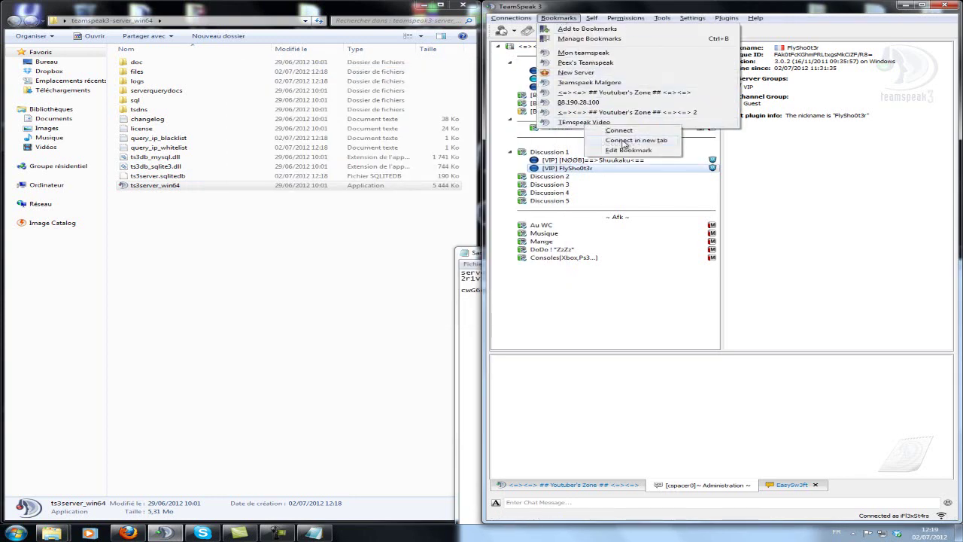
click(623, 142)
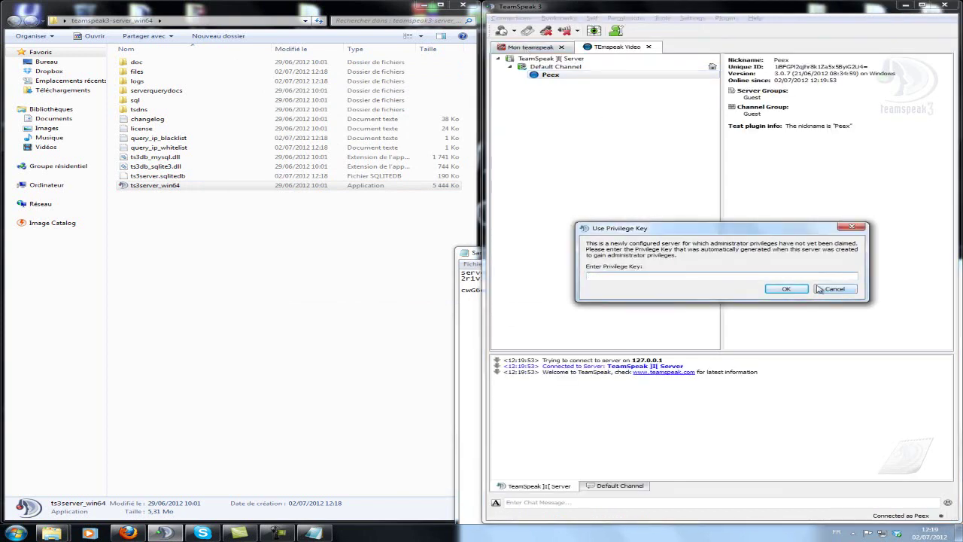
Step: Redeem the privilege key copied from the Notepad note to gain Server Admin
click(315, 533)
drag(532, 254, 1, 196)
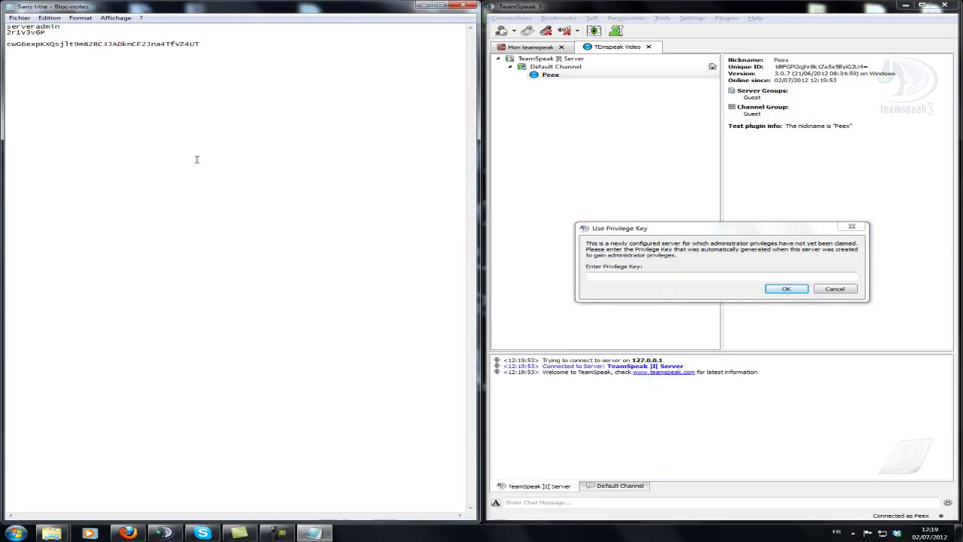
drag(229, 45, 3, 39)
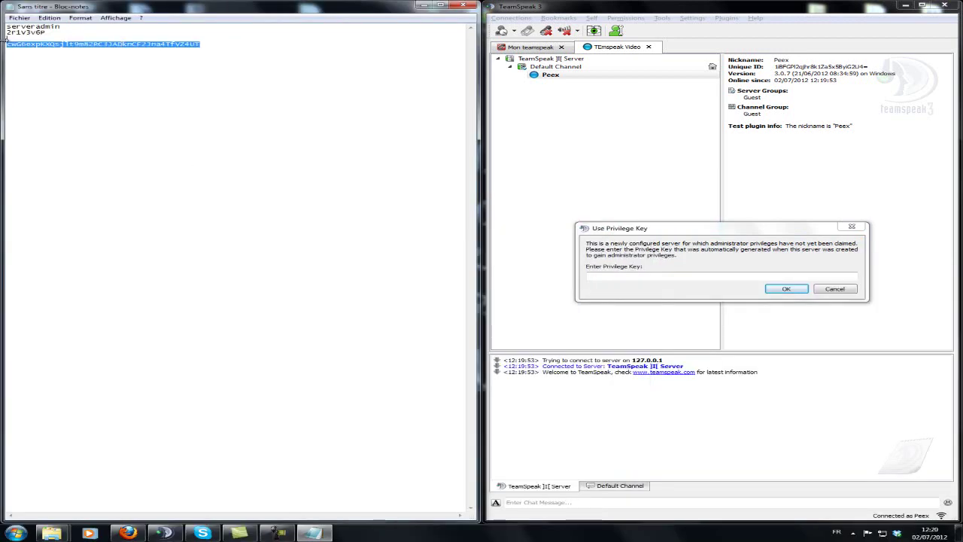
drag(225, 45, 4, 44)
click(712, 276)
text(cwG6expKXQsj1t9m8RC3JAdknCF23na4TfV24UT)
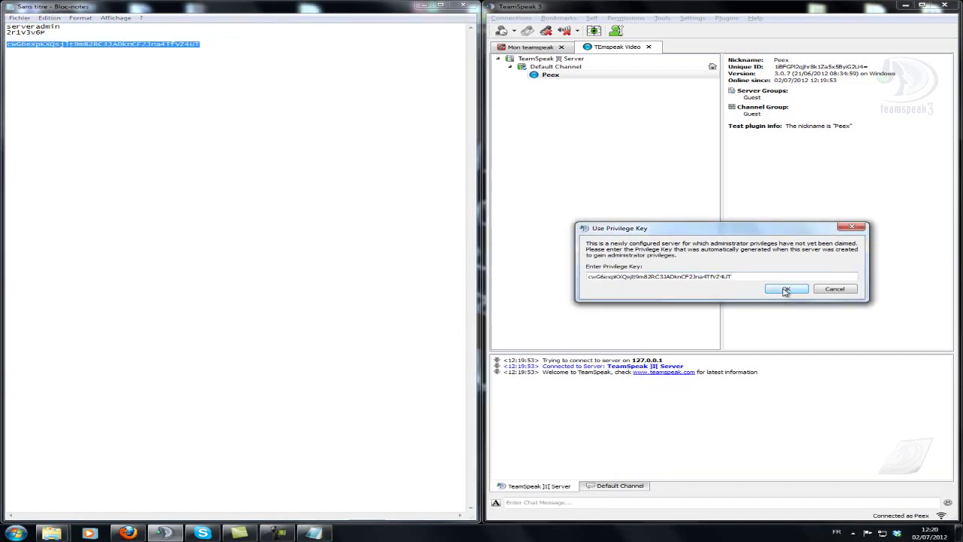
click(786, 289)
click(734, 280)
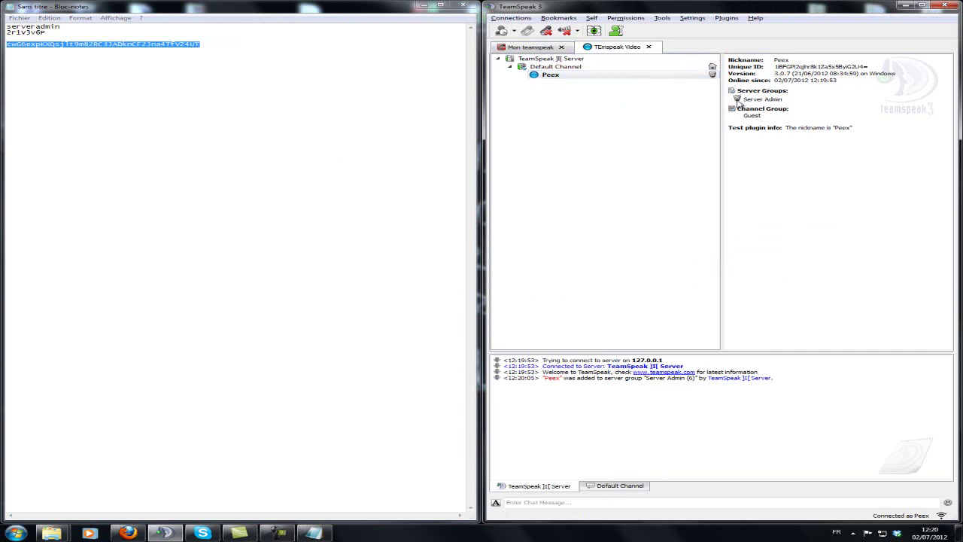
Step: Rename the local virtual server to 'Teamspeak'
click(536, 47)
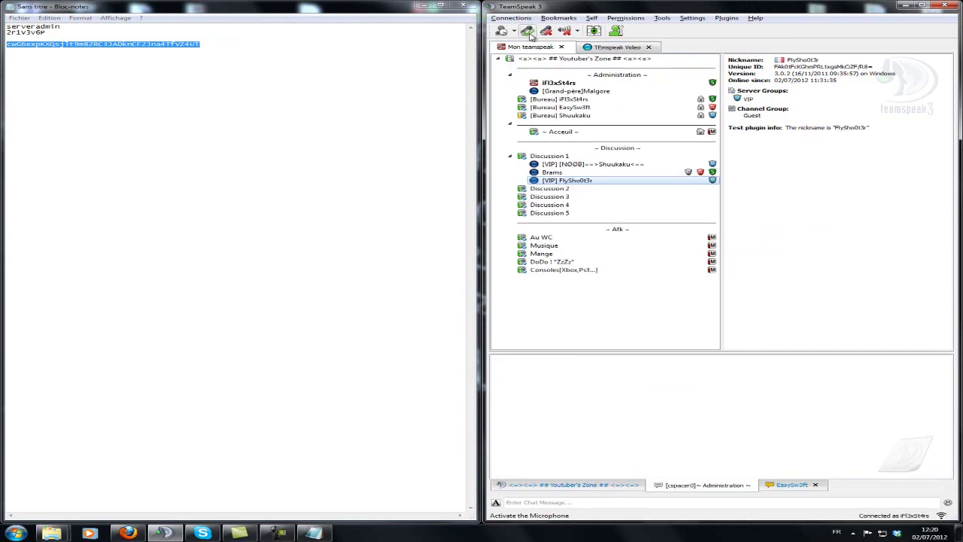
click(615, 47)
right_click(586, 58)
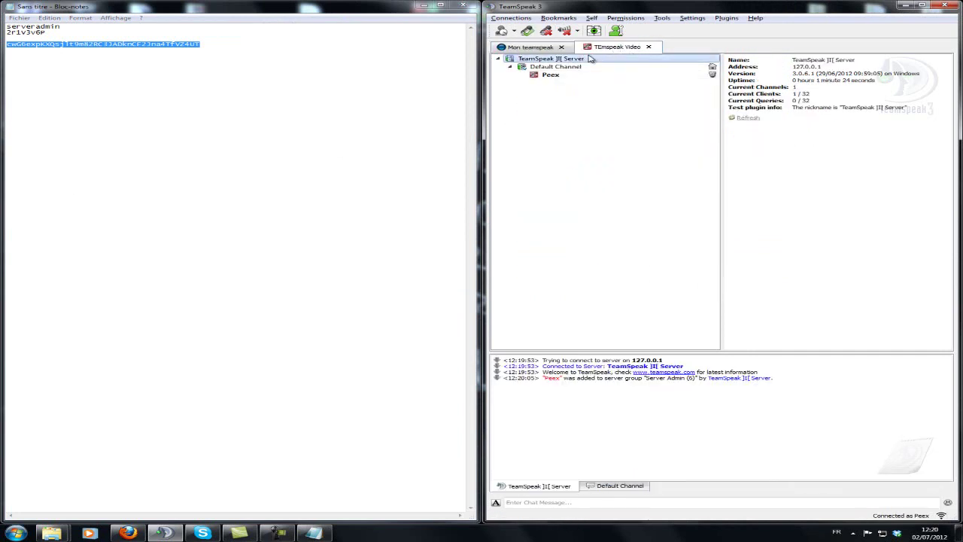
click(622, 87)
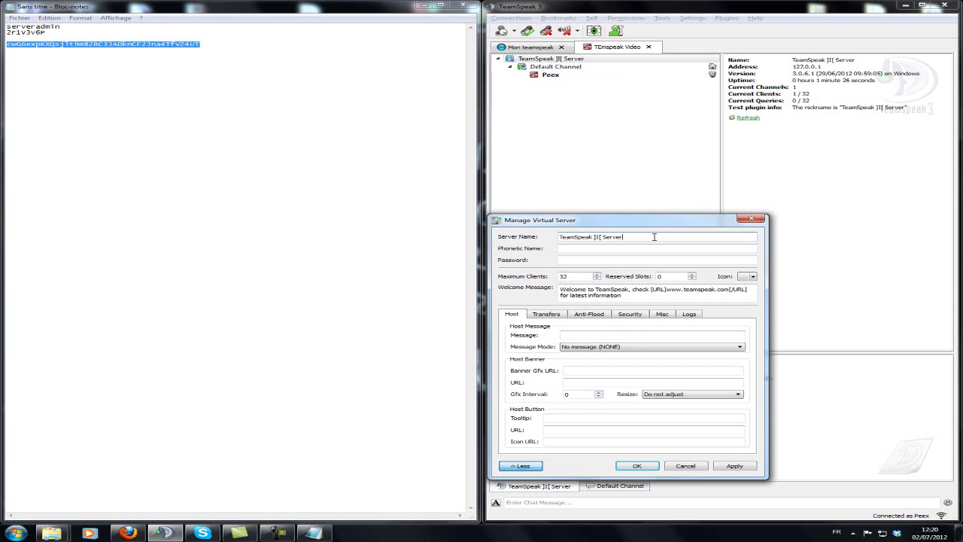
drag(654, 237, 499, 224)
text(Teamspeak)
key(Return)
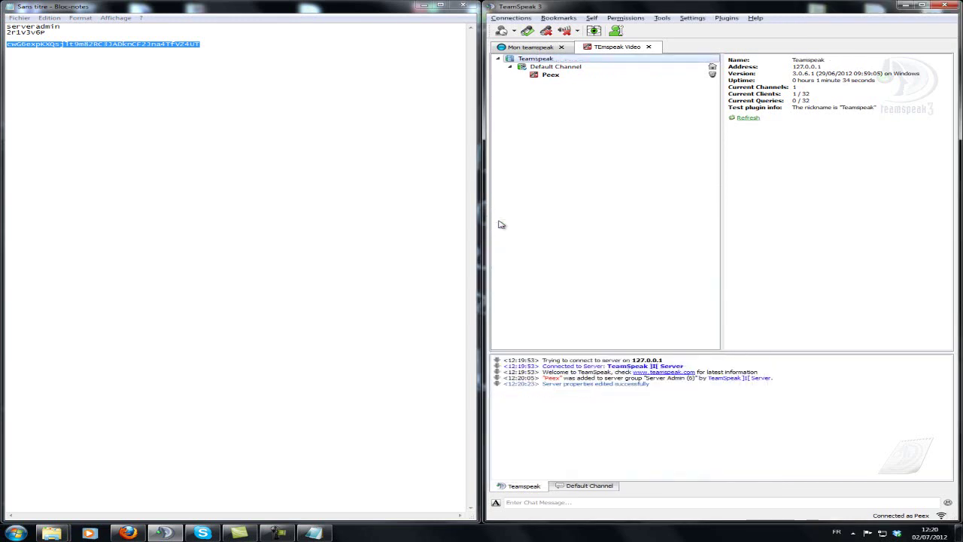
Step: Rename the Default Channel to 'EEE'
click(595, 67)
right_click(595, 67)
click(621, 99)
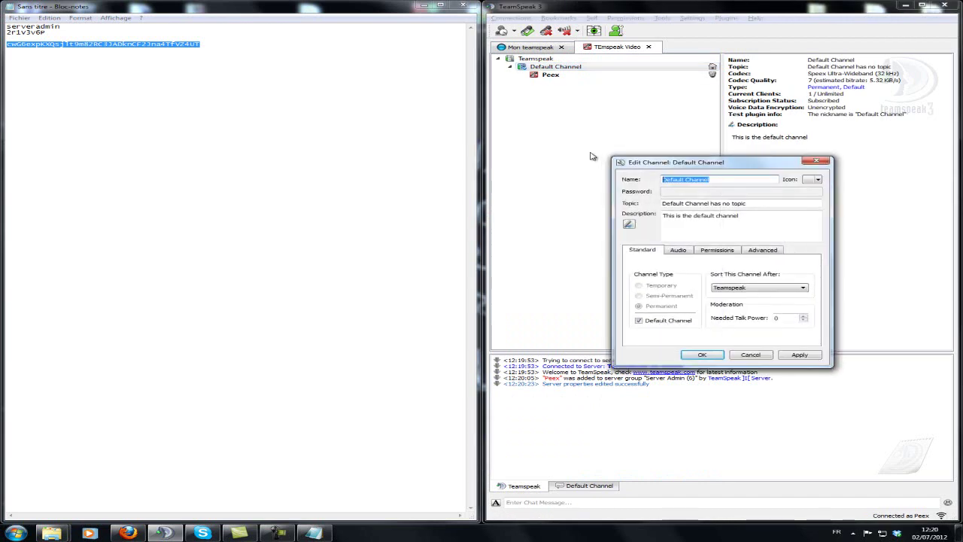
text(EEE)
key(Return)
Step: Create a new channel named 'EEE' under the Teamspeak server
click(584, 61)
right_click(584, 60)
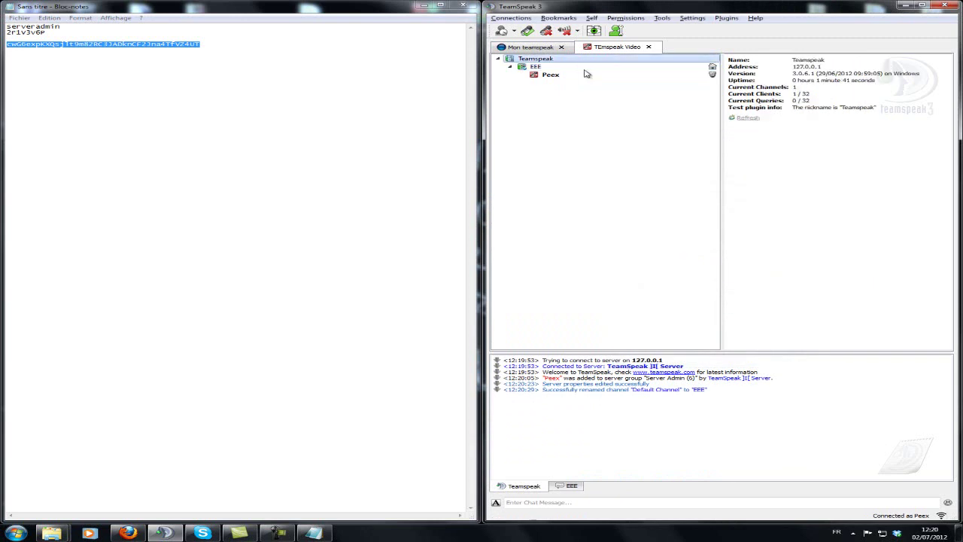
click(585, 67)
text(EEE)
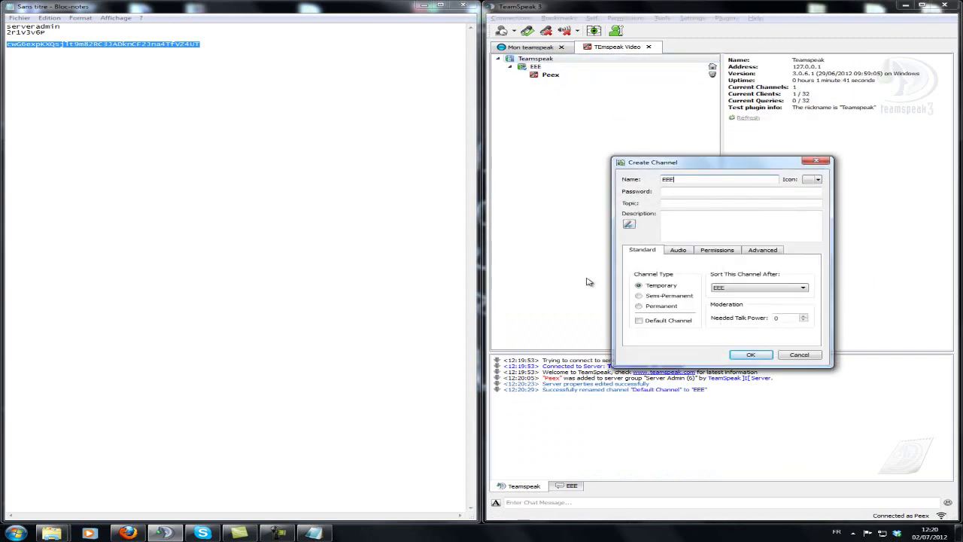
click(747, 355)
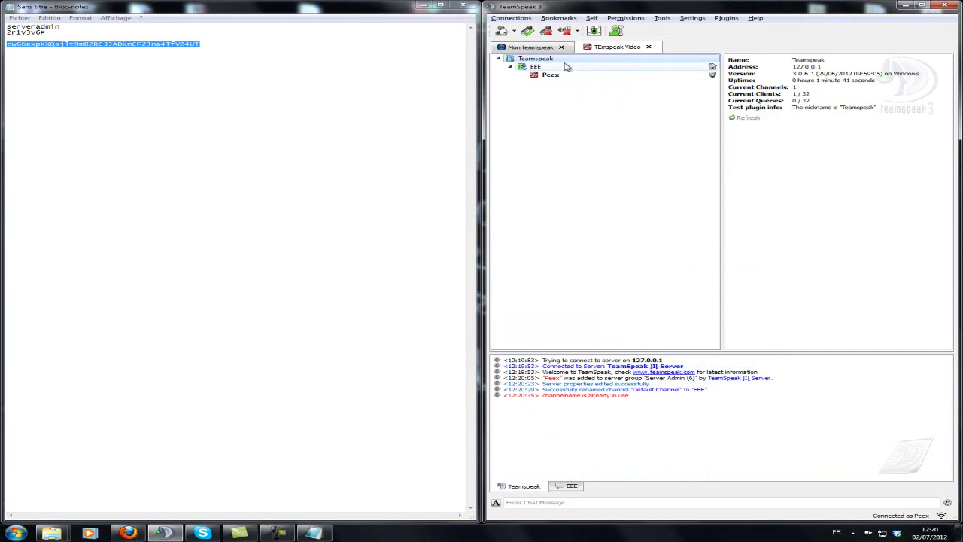
Step: Create a permanent channel named 'ERRERERE'
right_click(535, 67)
right_click(536, 58)
click(553, 66)
click(662, 305)
text(ERRERERE)
click(749, 355)
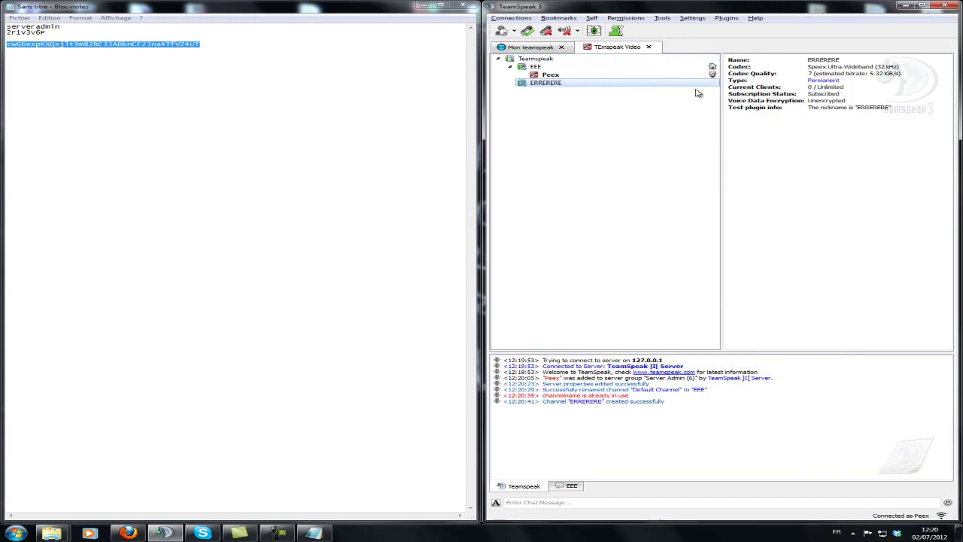
Step: Check the Teamspeak server info showing Current Clients 1 / 32
right_click(543, 58)
click(815, 98)
mouse_move(813, 96)
mouse_down()
mouse_move(792, 92)
mouse_move(813, 97)
mouse_up()
click(662, 58)
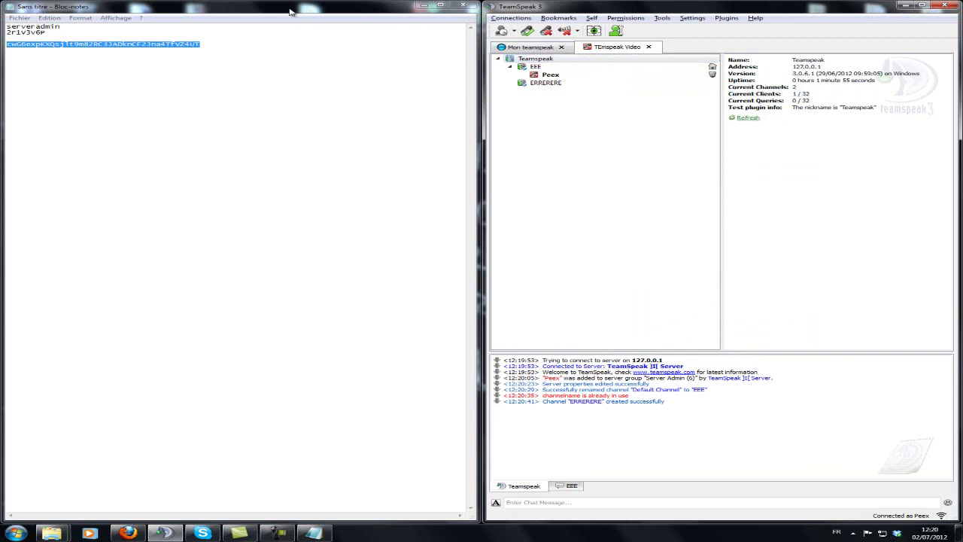
Step: Maximize Firefox and go to the TeamSpeak 3 product page, then Sales > Non Profit License
click(311, 32)
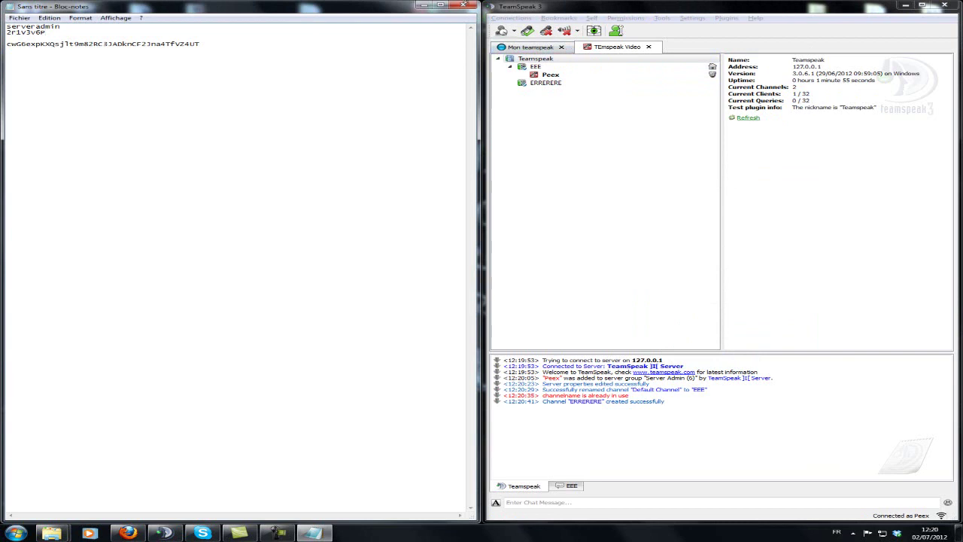
click(135, 515)
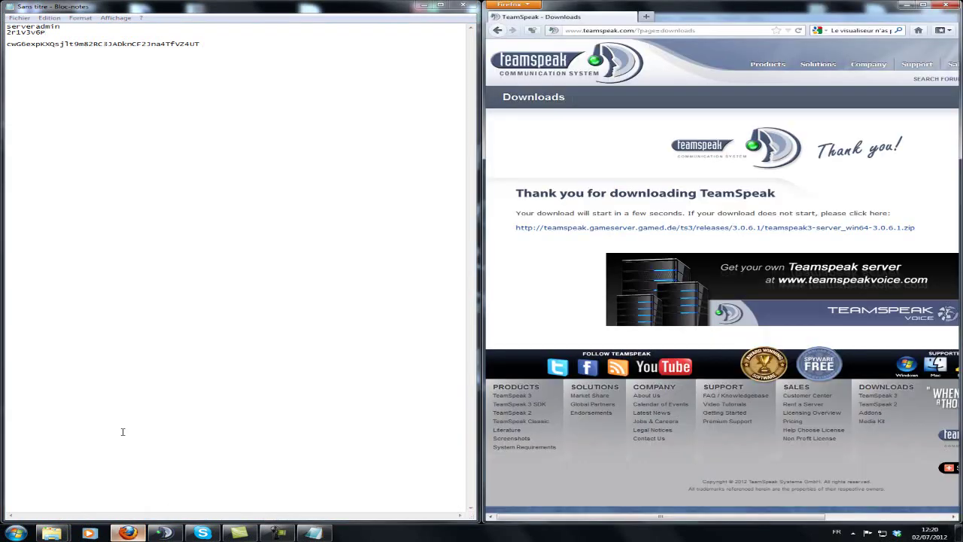
drag(878, 6, 466, 3)
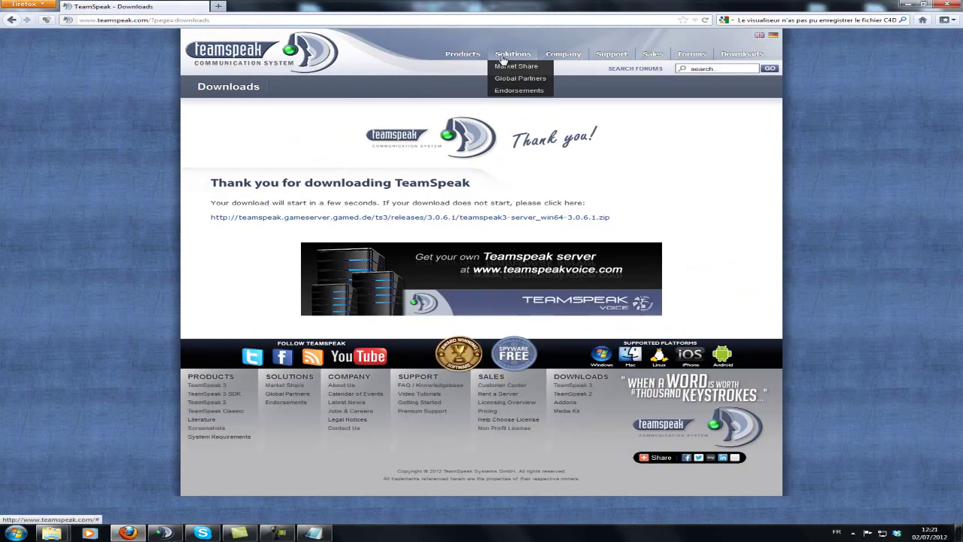
mouse_move(480, 57)
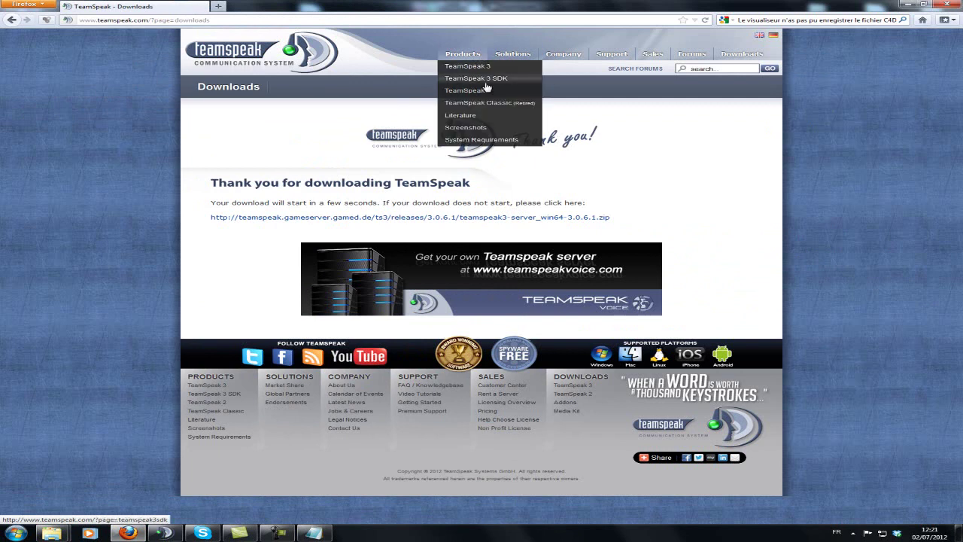
click(476, 69)
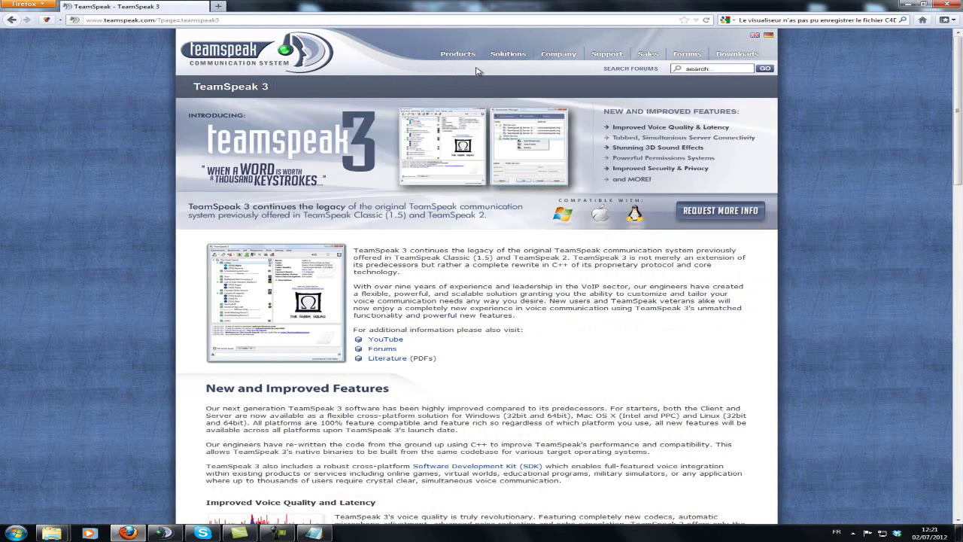
mouse_move(642, 58)
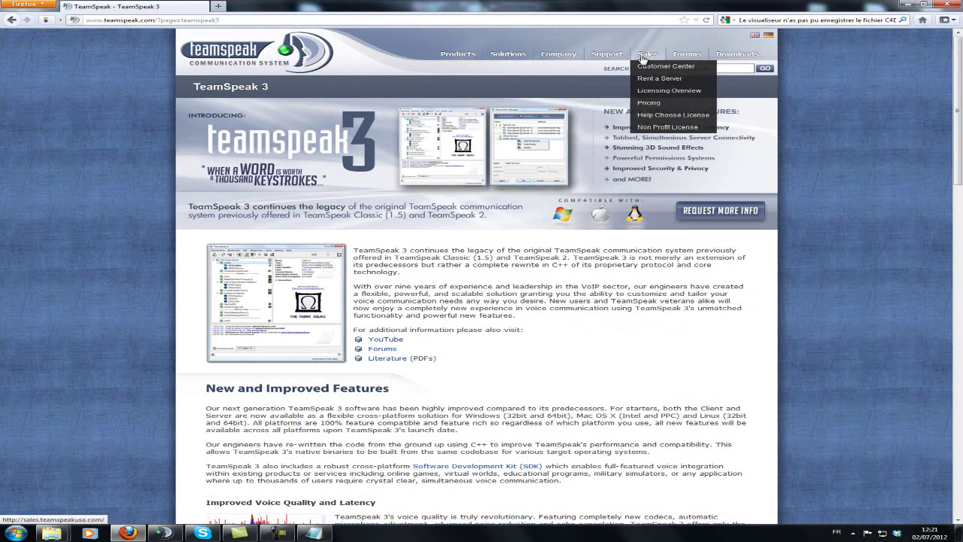
click(686, 133)
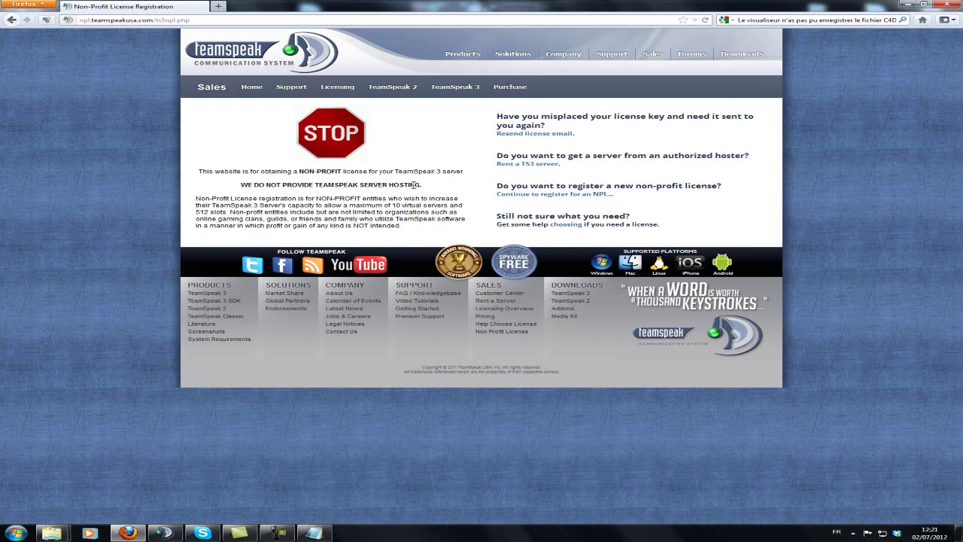
Step: Continue to register a new NPL, tick both 'I agree.' boxes and submit
drag(416, 229, 433, 130)
click(433, 136)
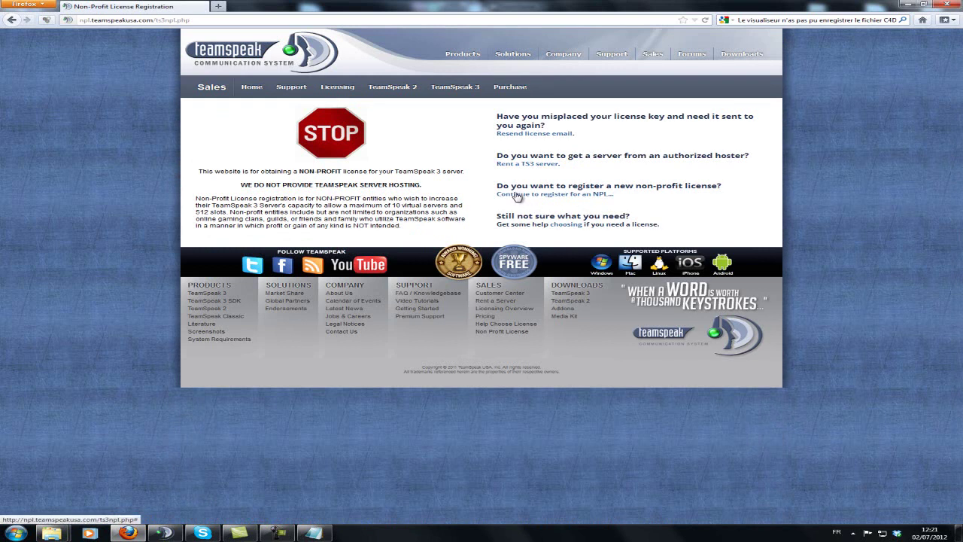
click(537, 195)
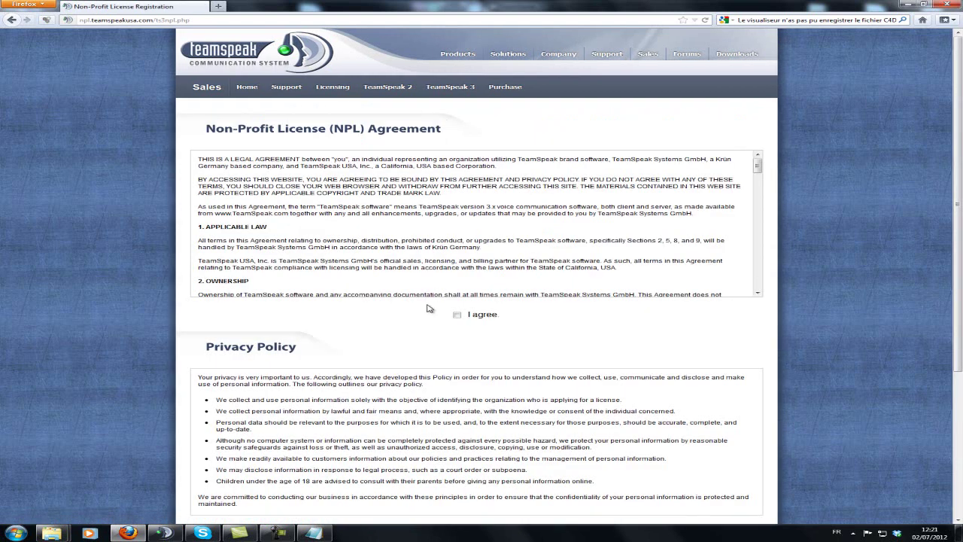
scroll(189, 319, down, 5)
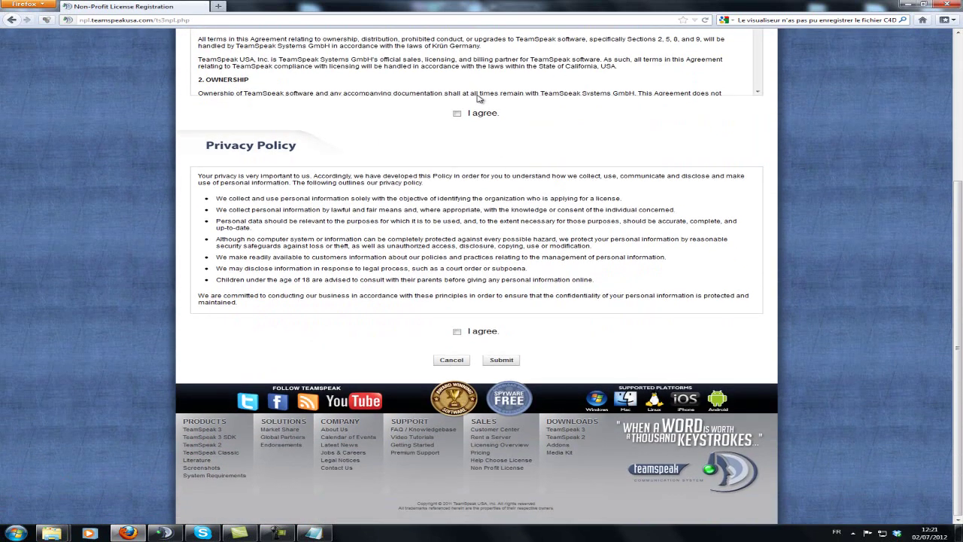
click(458, 332)
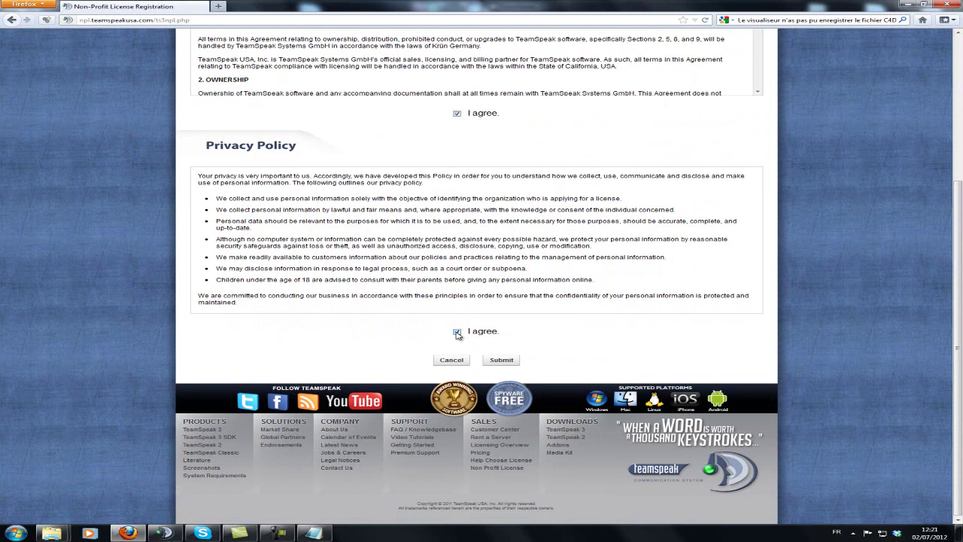
click(503, 360)
drag(437, 5, 533, 262)
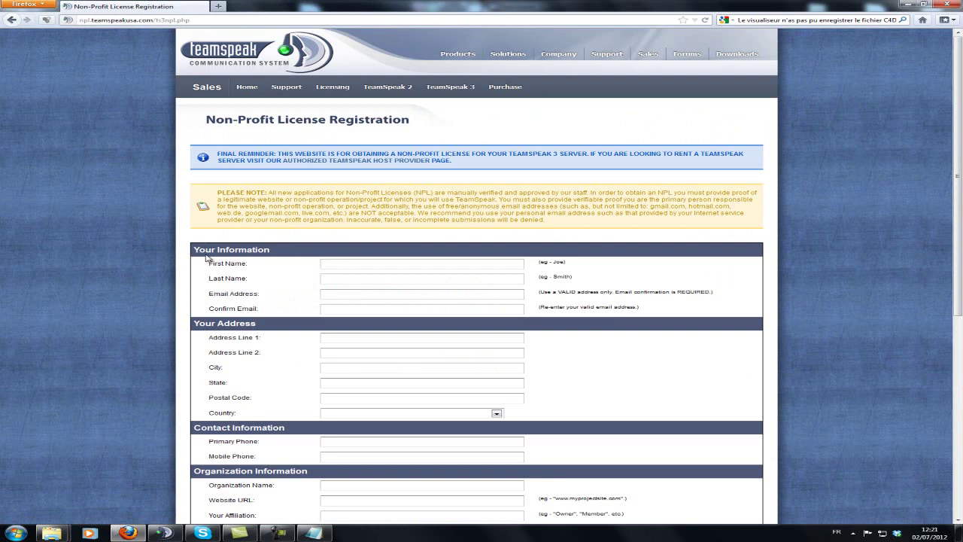
Step: Enter the last name and e-mail address, and copy the e-mail into Confirm Email
click(348, 263)
scroll(350, 261, down, 1)
scroll(350, 262, up, 1)
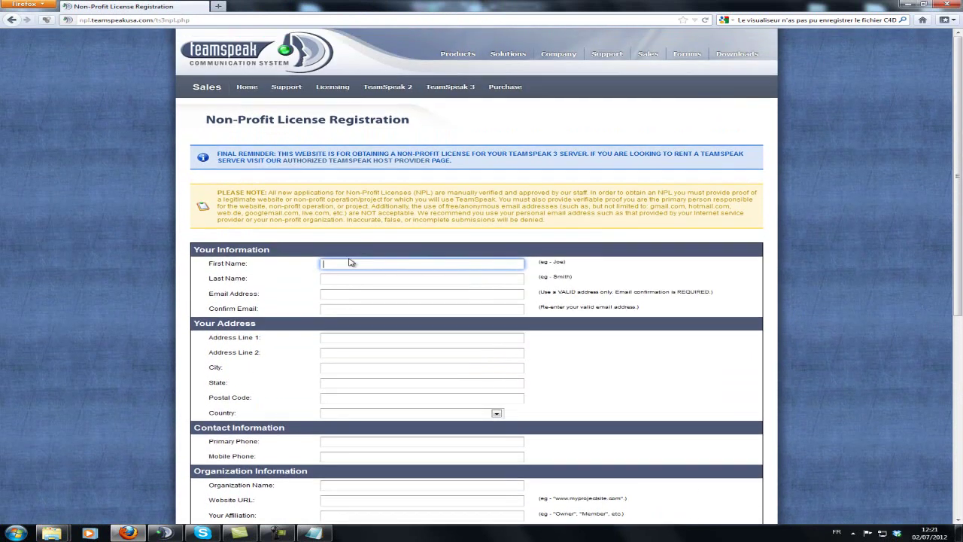
key(Tab)
text(B)
key(Tab)
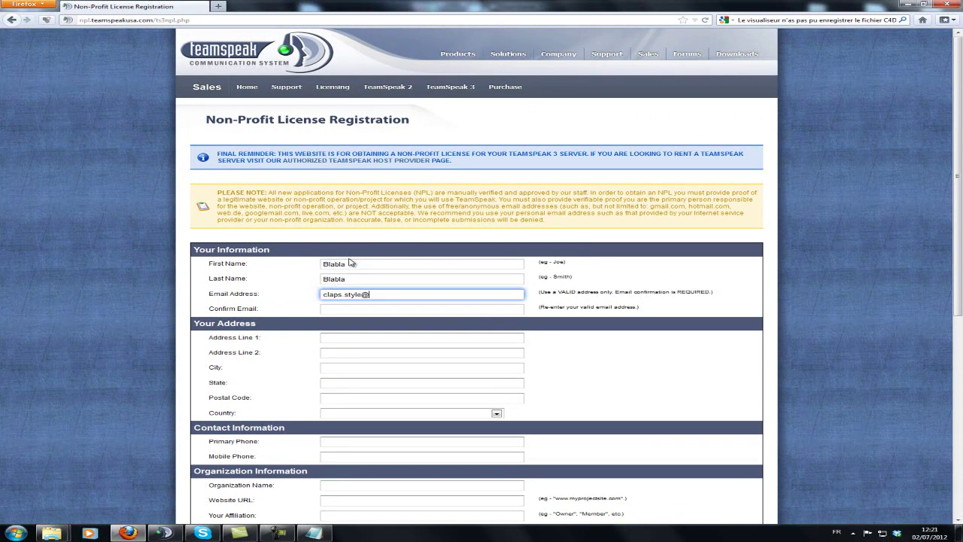
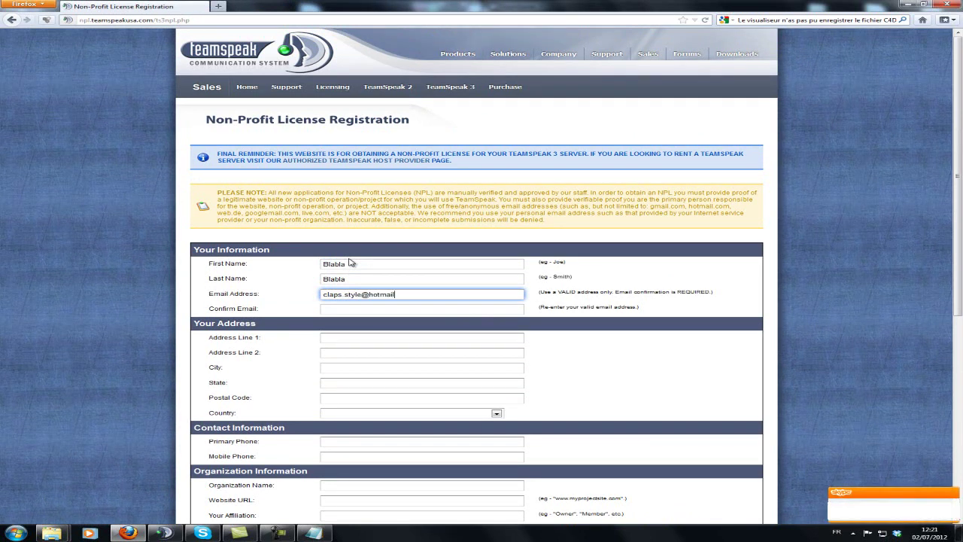
click(360, 307)
drag(418, 294, 308, 320)
click(335, 309)
key(ctrl+v)
Step: Fill in the address lines, state and postal code, and choose Andorra as the country
click(376, 337)
text(eafef)
click(358, 354)
text(EFAEFAEF)
click(352, 368)
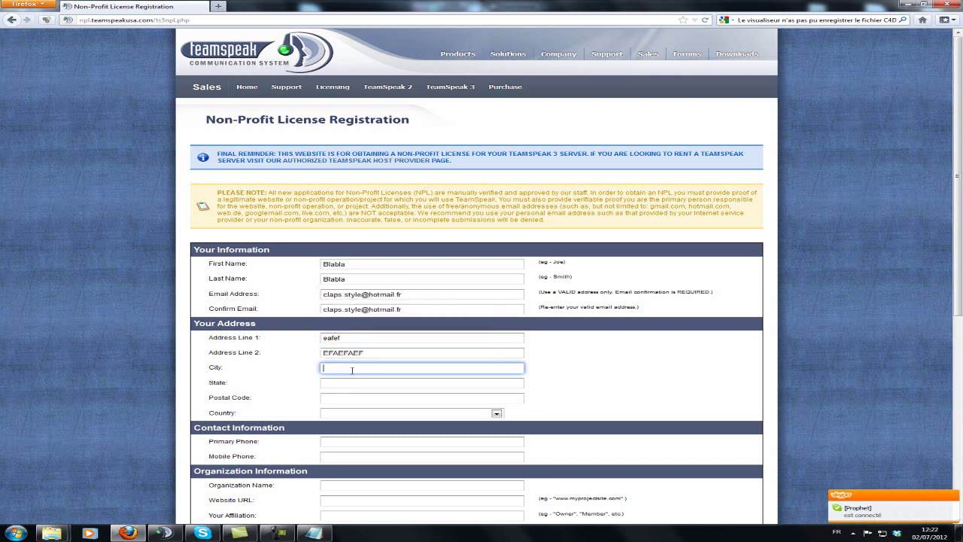
key(Tab)
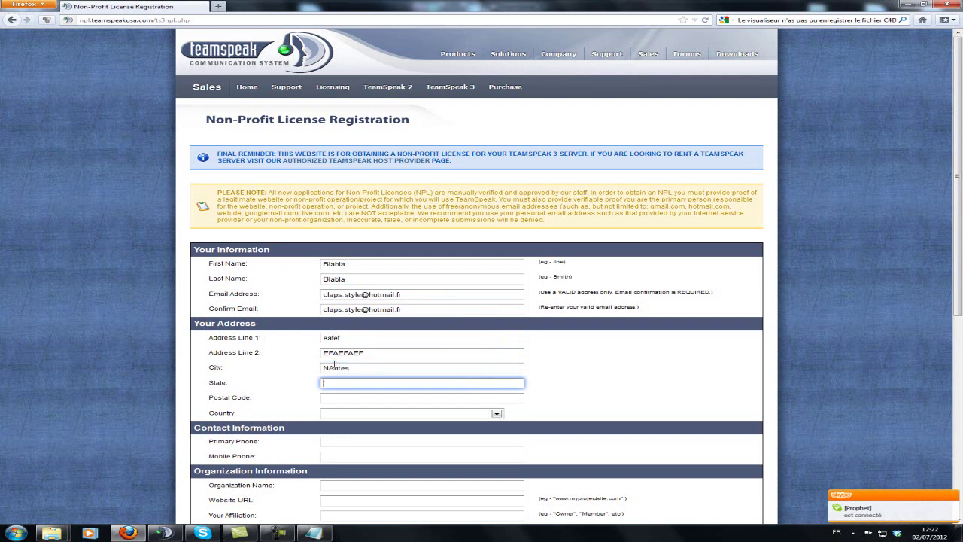
text(France)
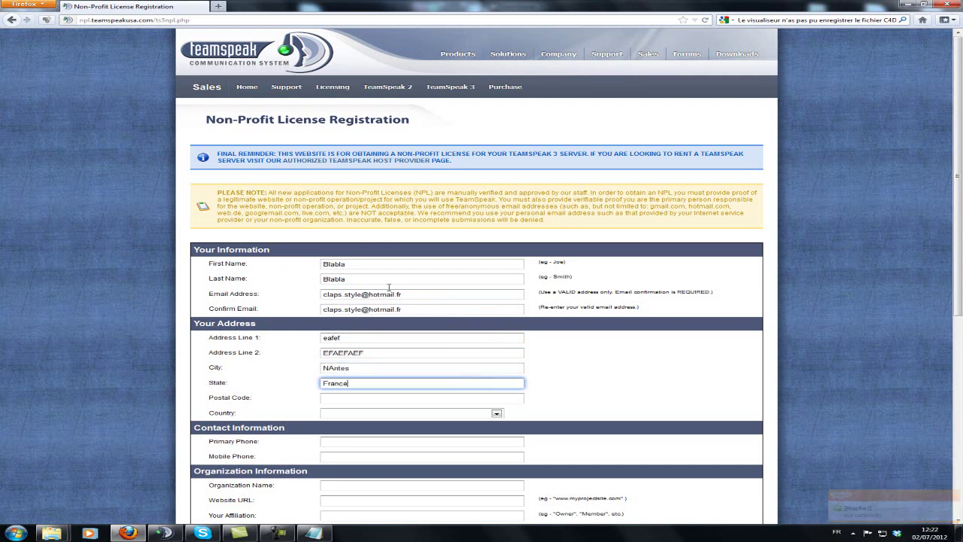
click(362, 397)
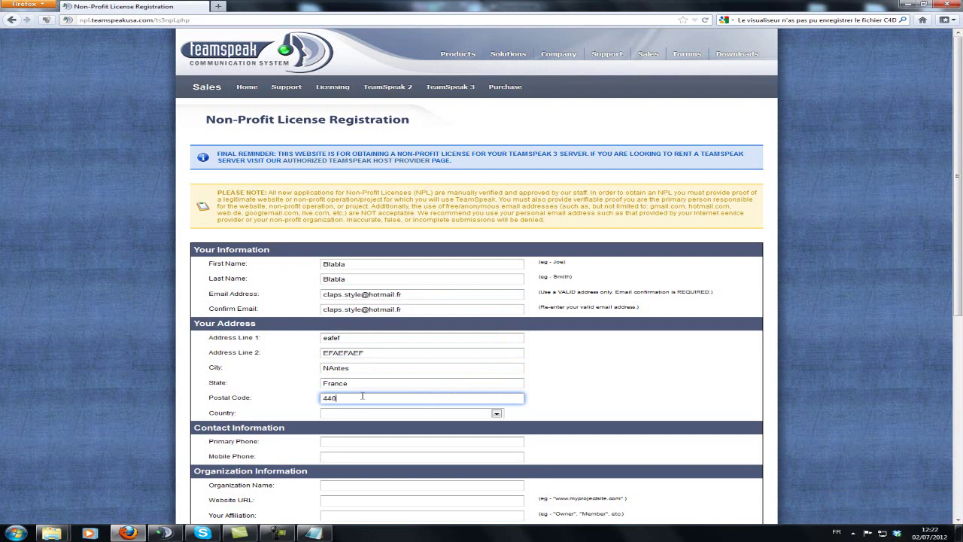
scroll(359, 364, down, 1)
click(366, 362)
click(332, 405)
click(336, 394)
scroll(336, 394, down, 3)
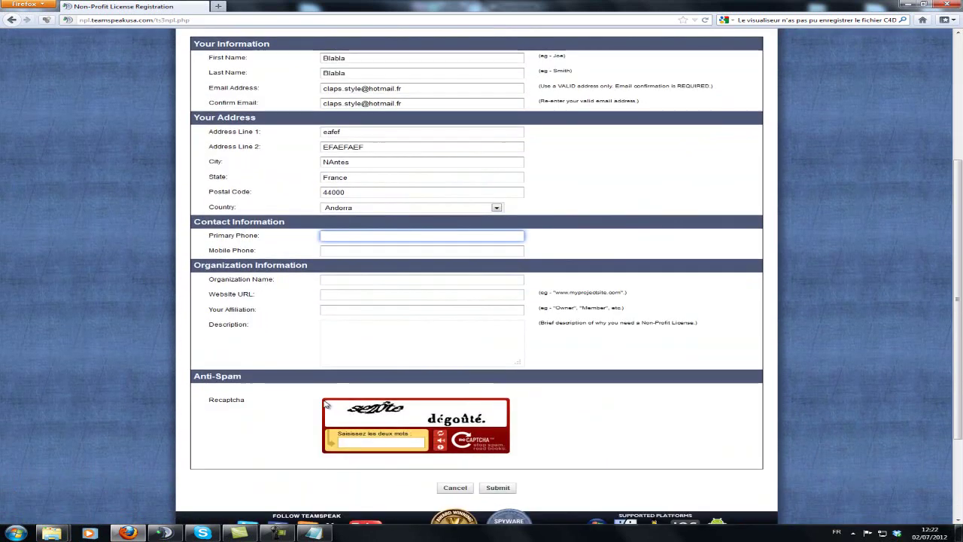
click(364, 444)
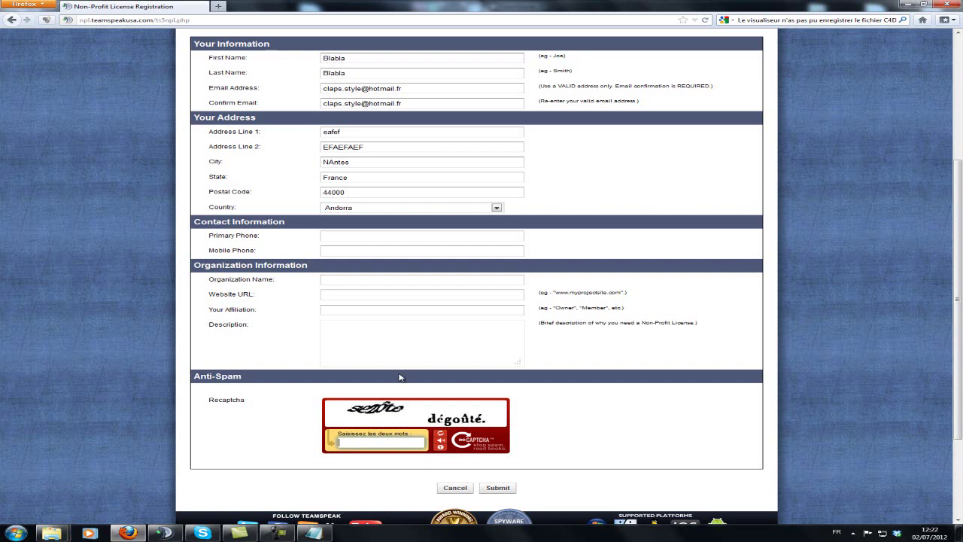
Step: Replace the registration tab with blank new tabs, restore Firefox and minimize Notepad
scroll(386, 362, up, 5)
drag(482, 7, 382, 5)
click(218, 6)
click(202, 6)
click(218, 6)
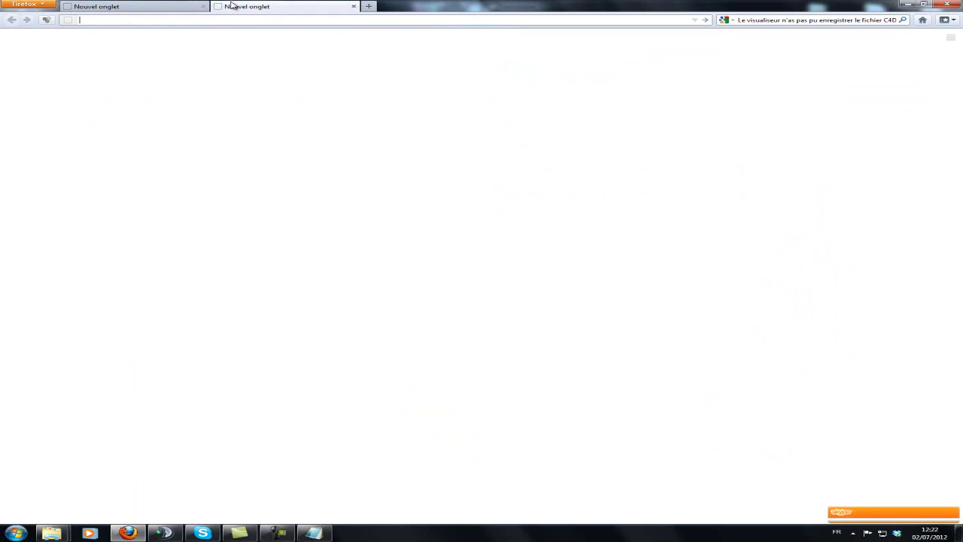
drag(476, 6, 484, 250)
click(425, 6)
click(425, 6)
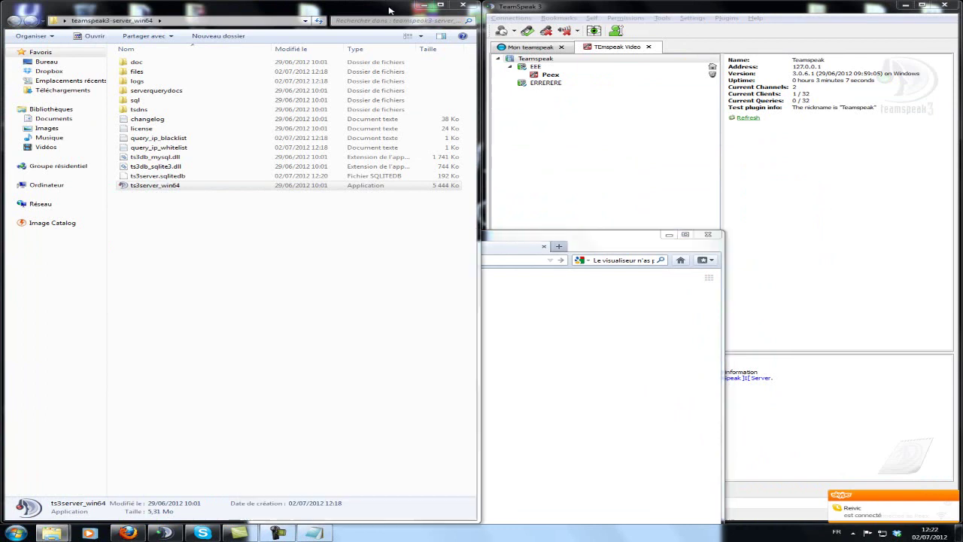
Step: Dock the server folder right and Firefox left, then minimise Firefox to show the desktop
drag(374, 9, 962, 9)
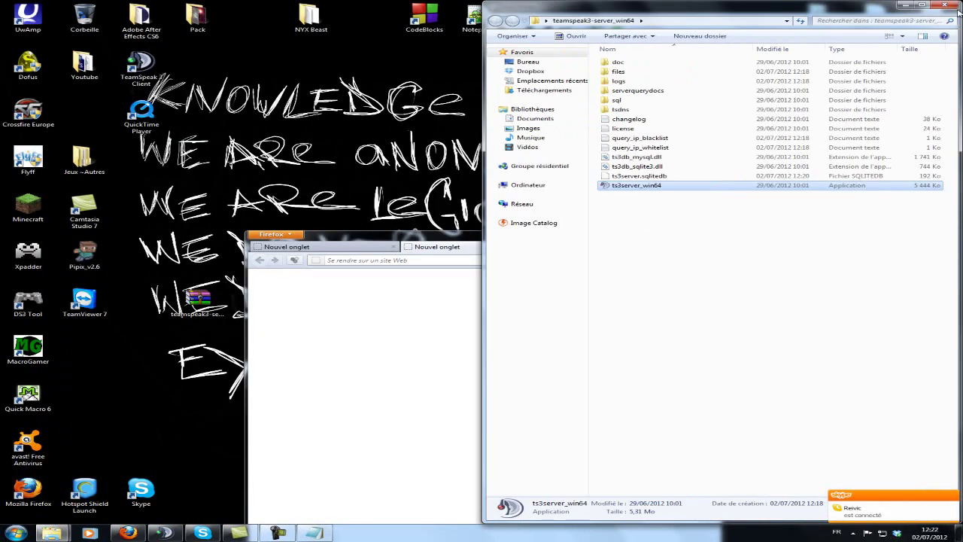
click(643, 238)
drag(367, 242, 0, 226)
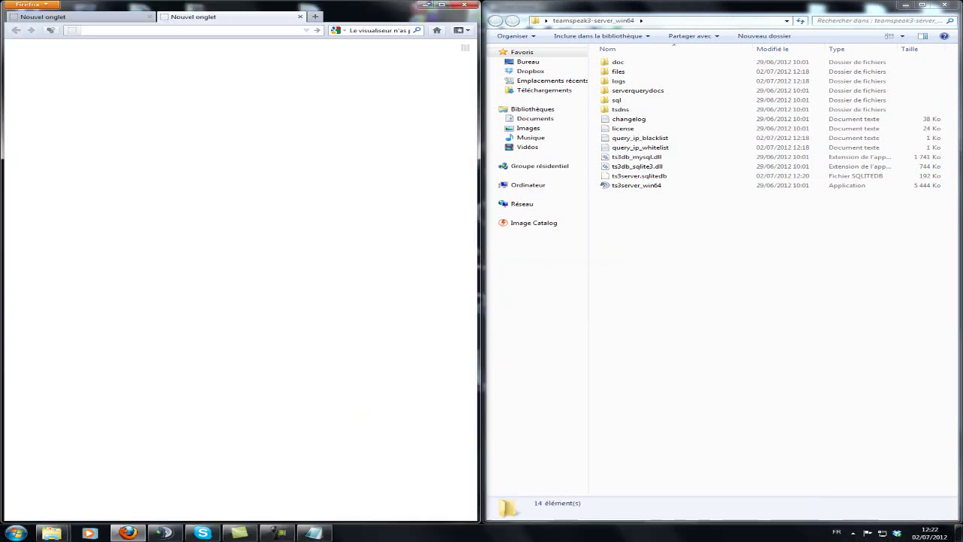
click(429, 5)
Step: Create a new text document on the desktop, rename it license.dat, and drag it into the server folder
click(625, 130)
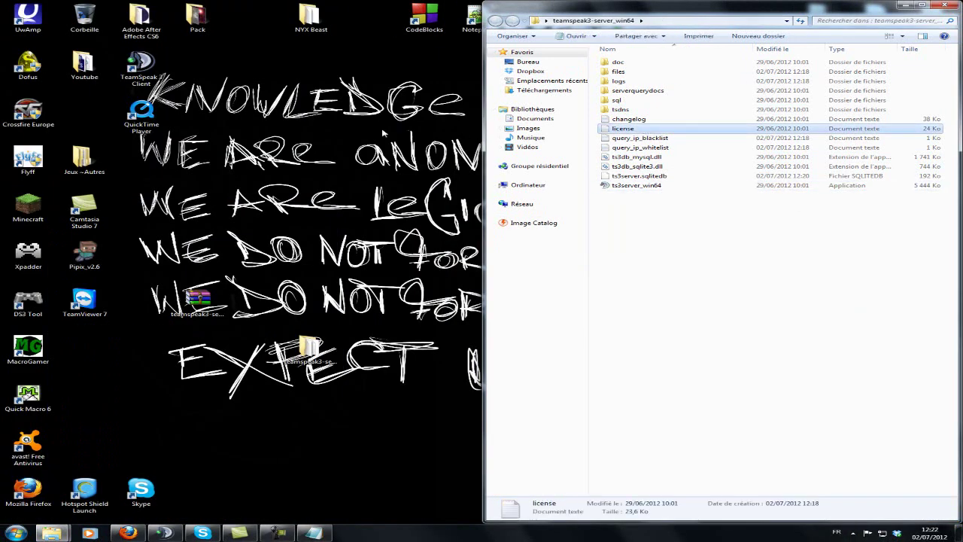
right_click(298, 129)
mouse_move(346, 213)
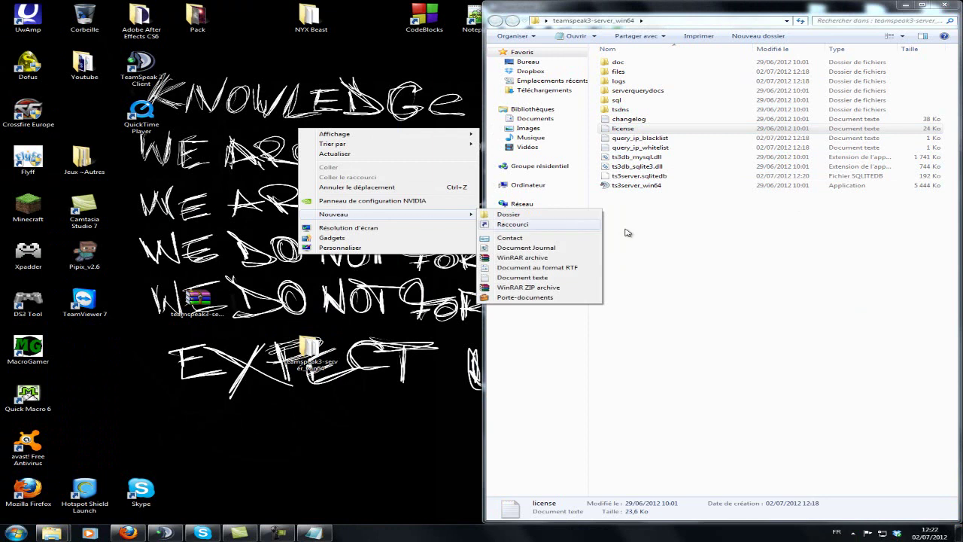
click(522, 277)
drag(311, 159, 217, 167)
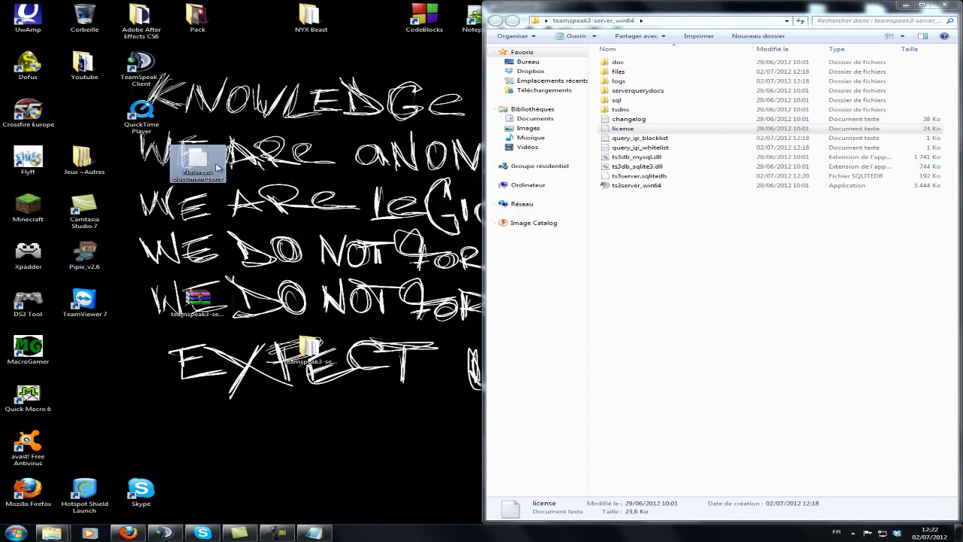
key(BackSpace)
text(license.dat)
key(Return)
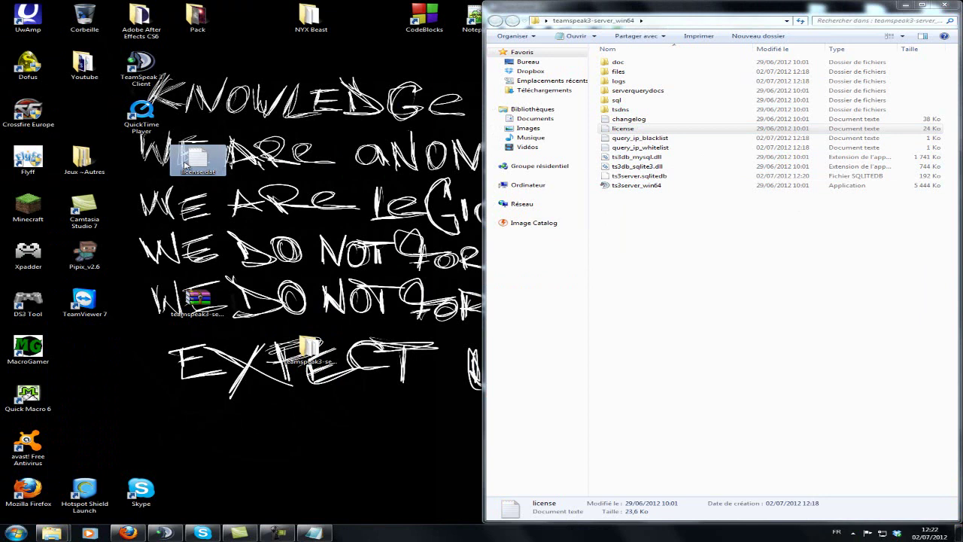
drag(175, 162, 615, 243)
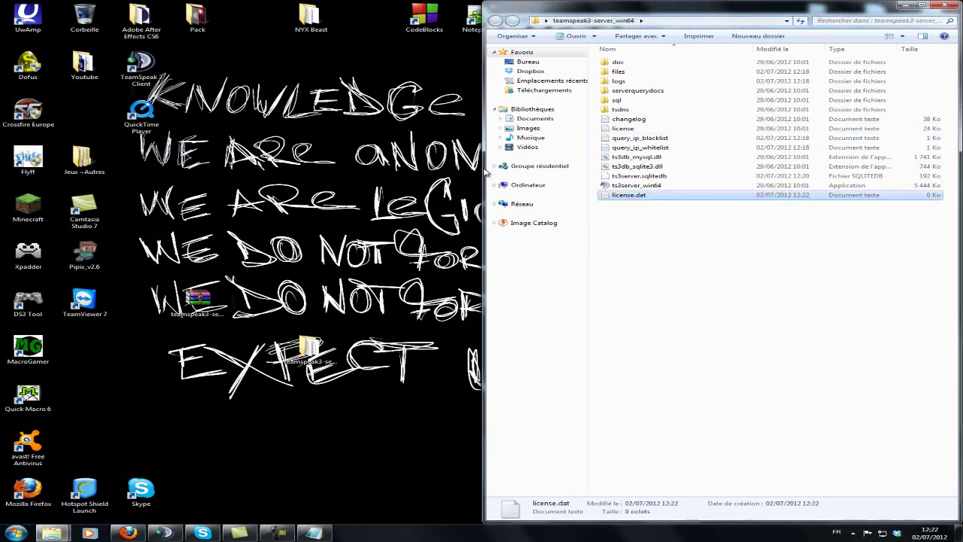
click(746, 306)
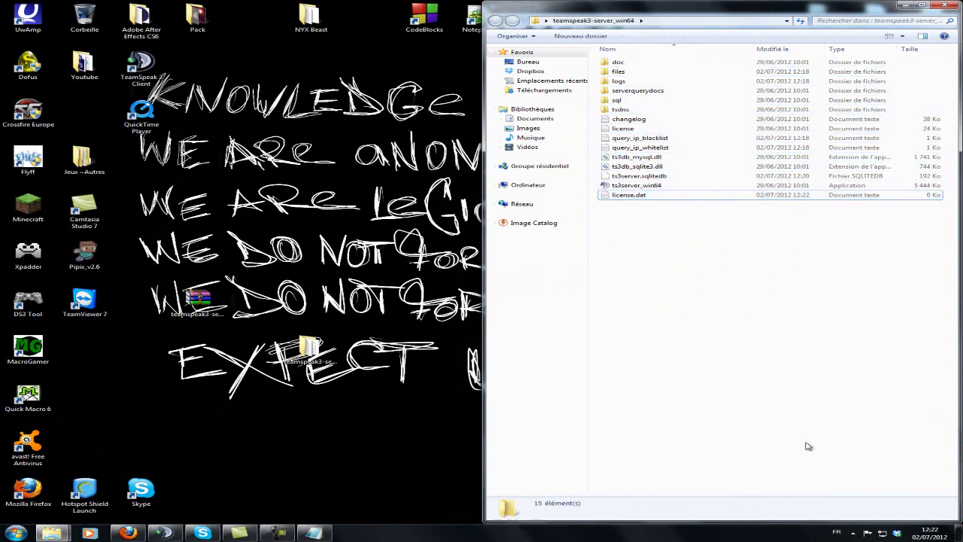
click(853, 533)
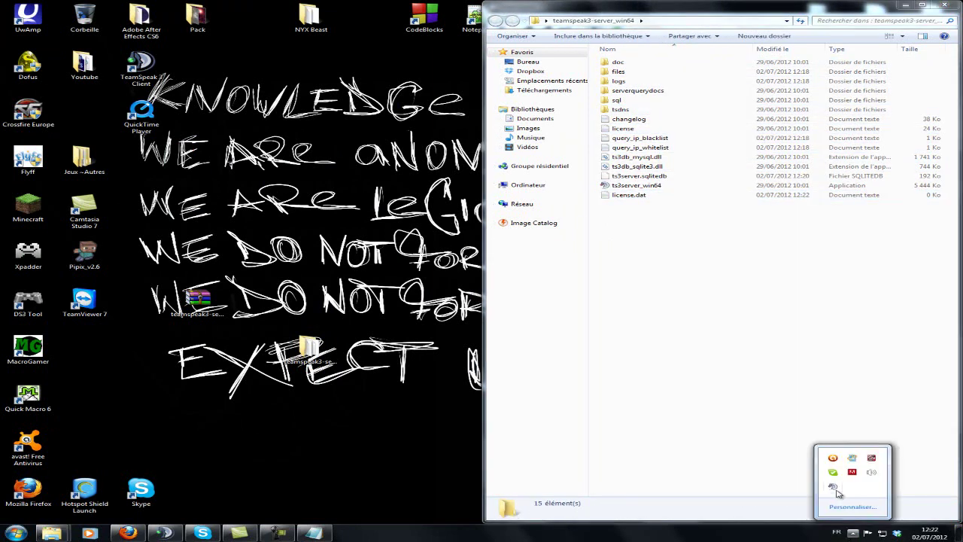
Step: Quit the running server from its tray icon and relaunch ts3server_win64 from the folder
right_click(839, 493)
click(866, 511)
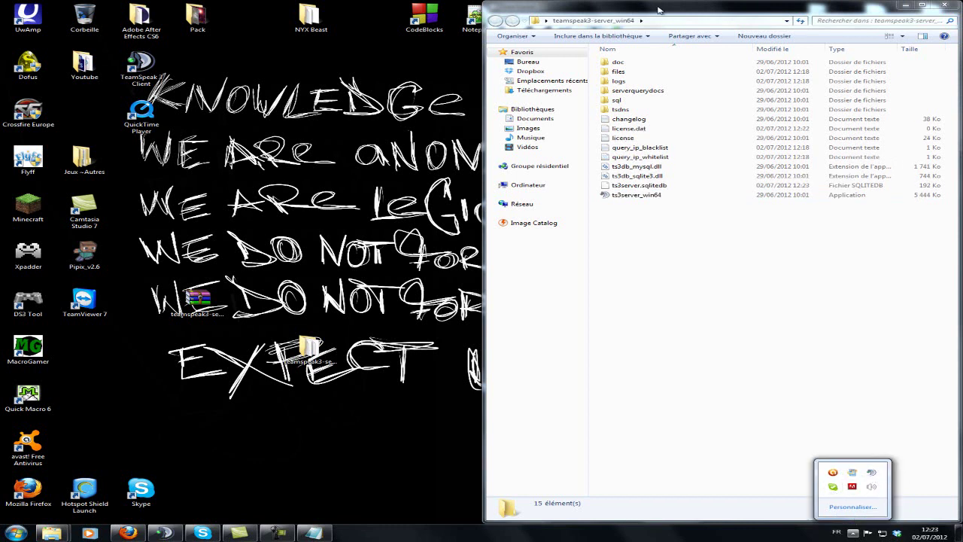
drag(618, 7, 0, 10)
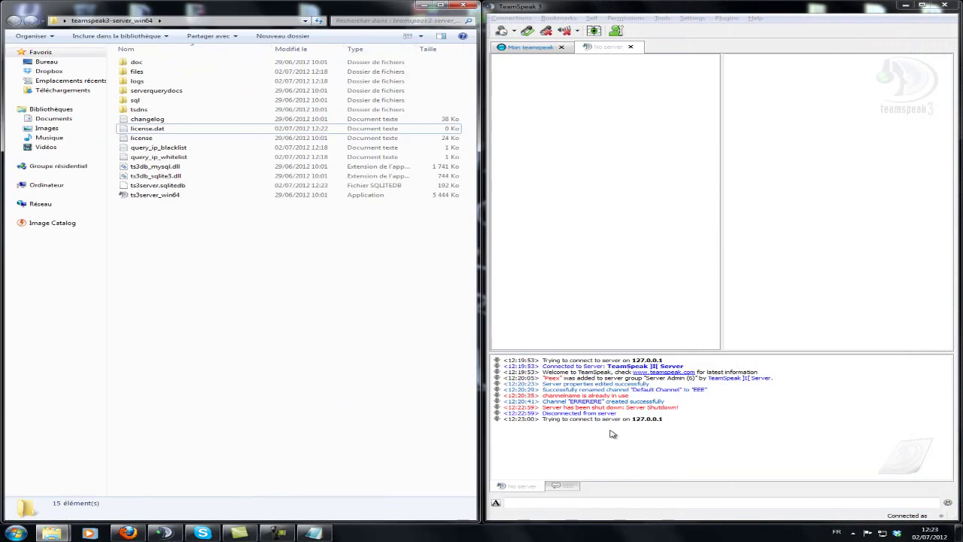
drag(554, 409, 682, 408)
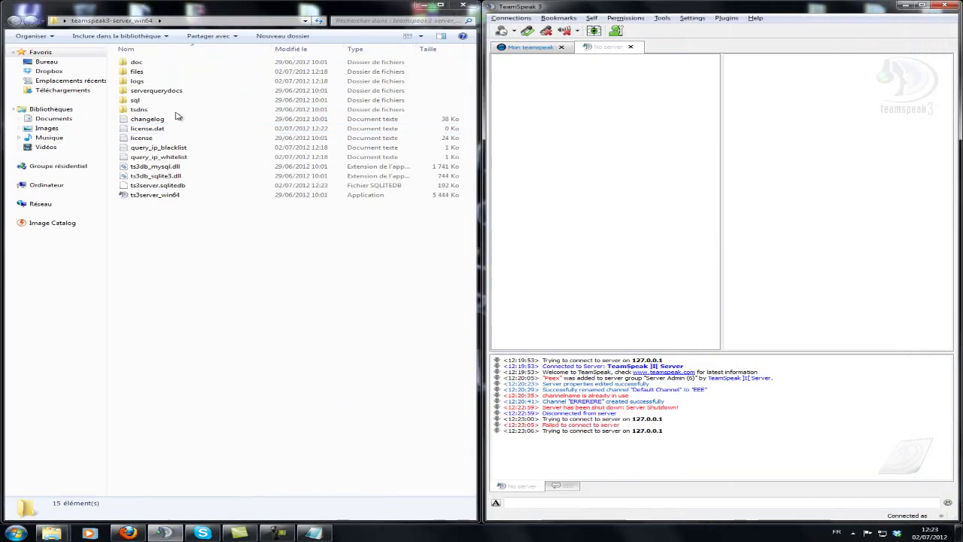
double_click(167, 194)
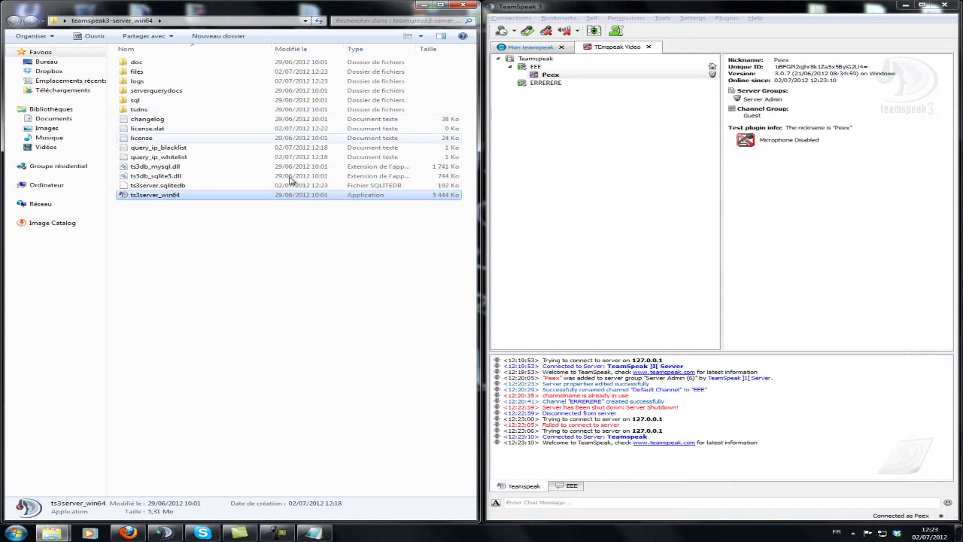
Step: Set Maximum Clients to 512 in Edit Virtual Server and apply, after confirming license.dat is empty
click(560, 63)
right_click(559, 63)
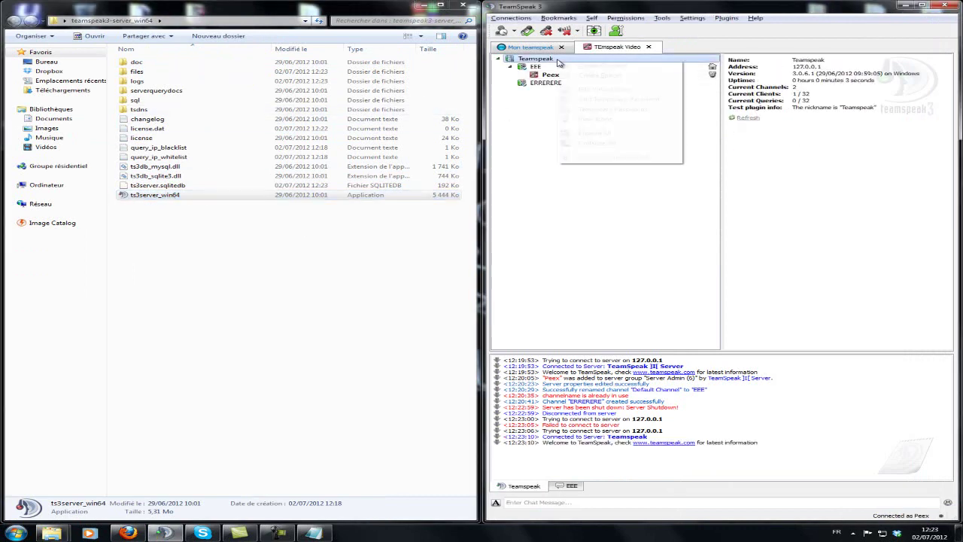
click(592, 91)
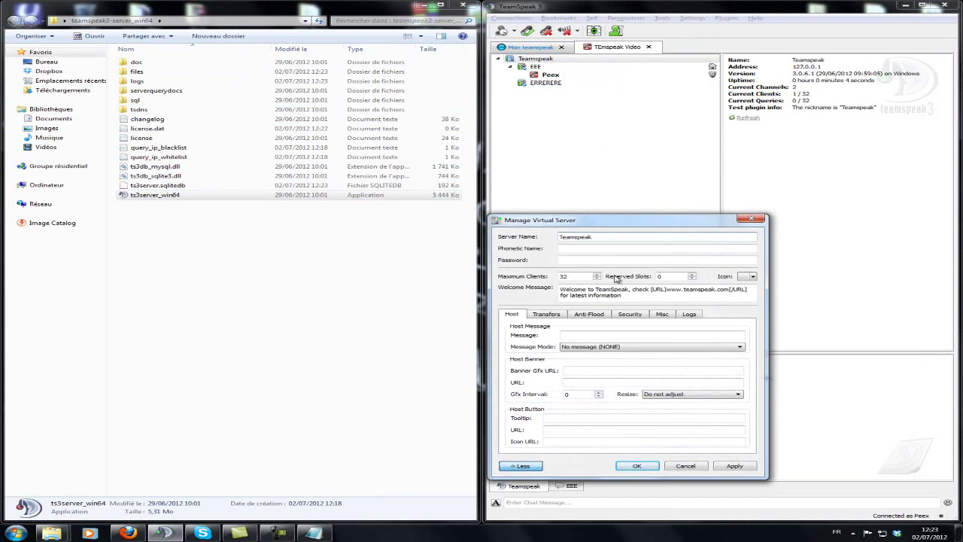
double_click(578, 276)
text(5)
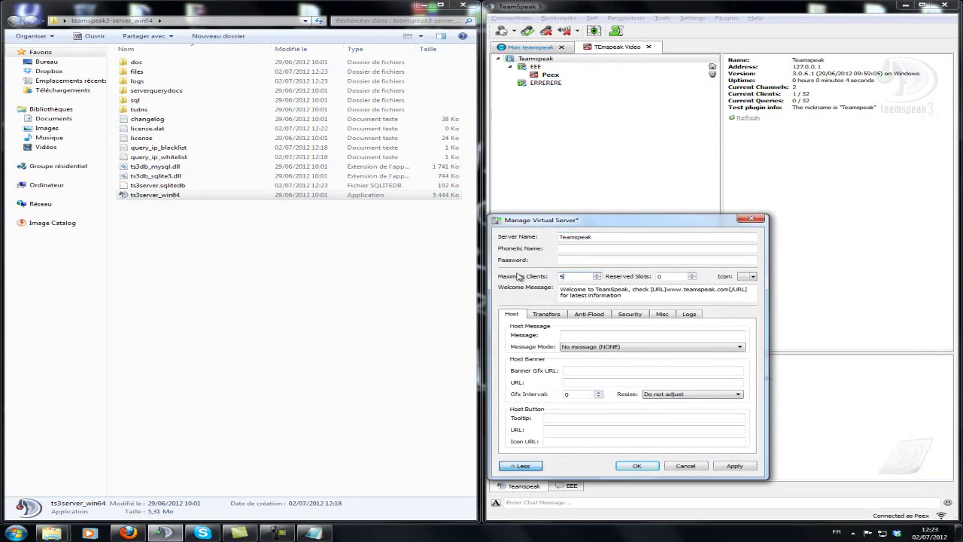
key(BackSpace)
key(BackSpace)
key(BackSpace)
double_click(418, 128)
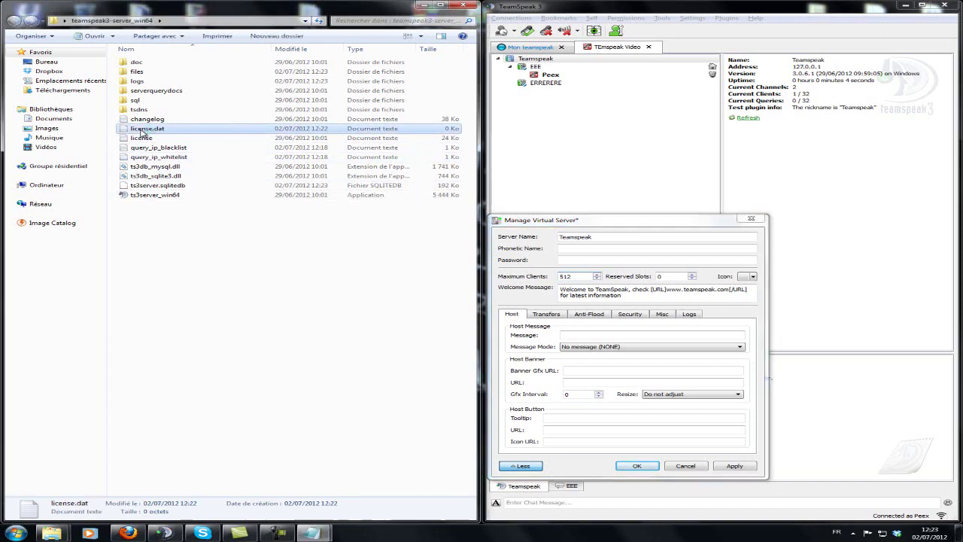
click(760, 195)
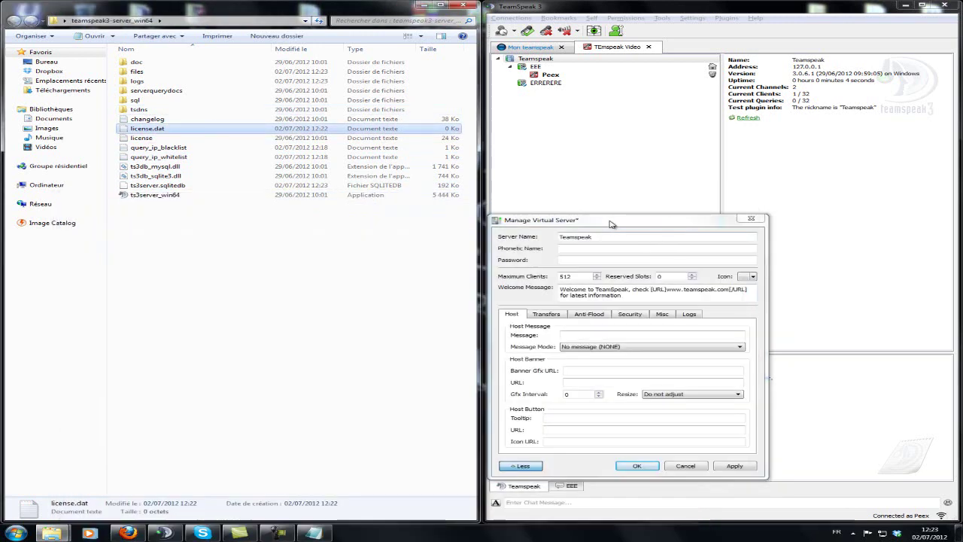
drag(612, 219, 729, 183)
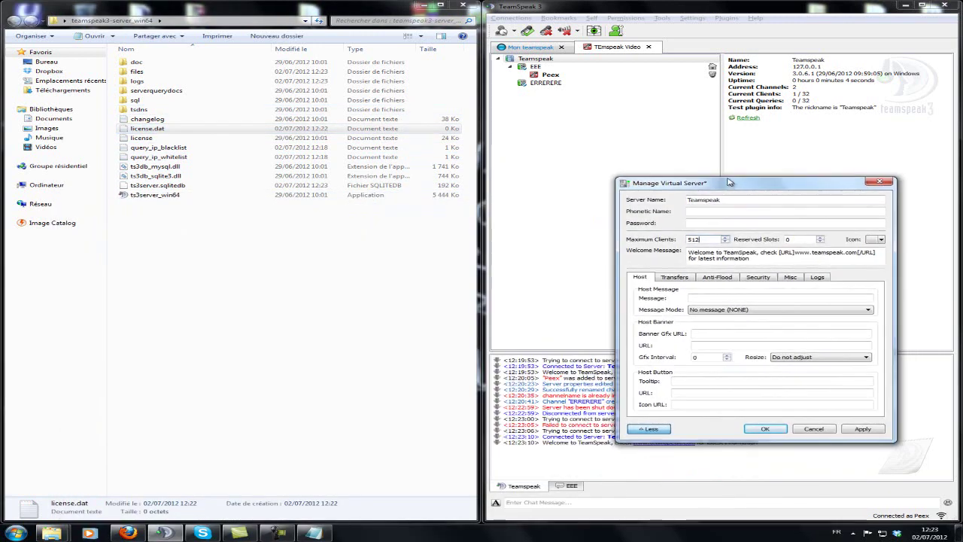
click(858, 431)
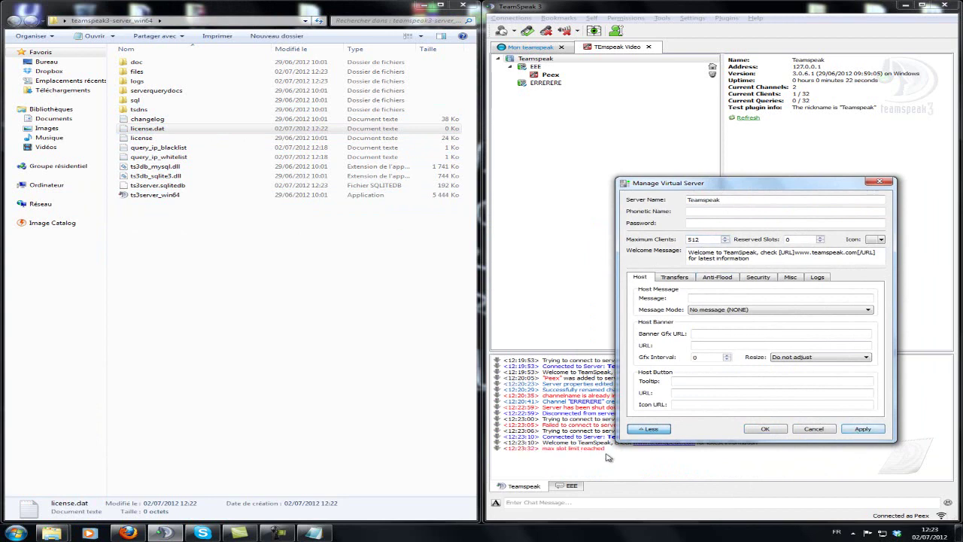
Step: Check the log, locally mute a VIP user on Mon teamspeak server, then return to TEmspeak Video
drag(604, 452, 477, 446)
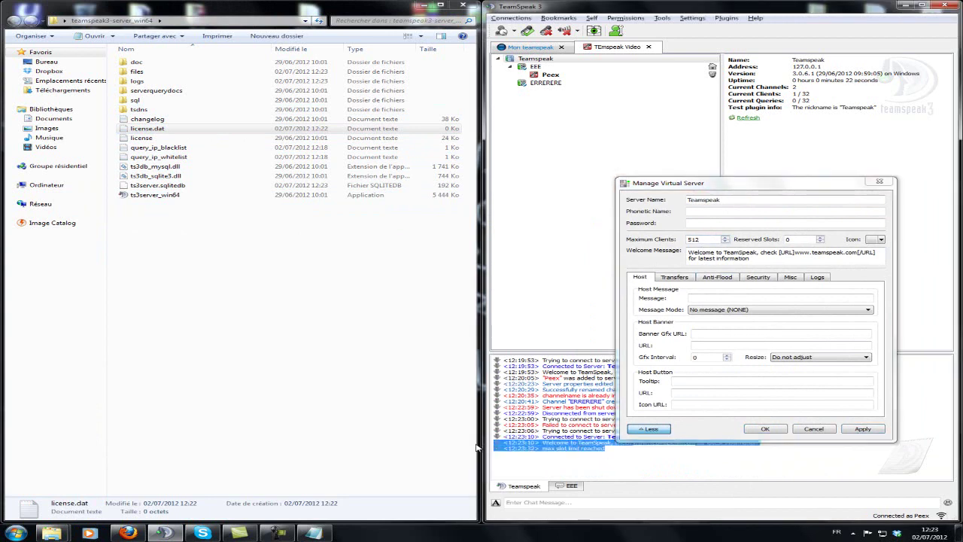
click(530, 47)
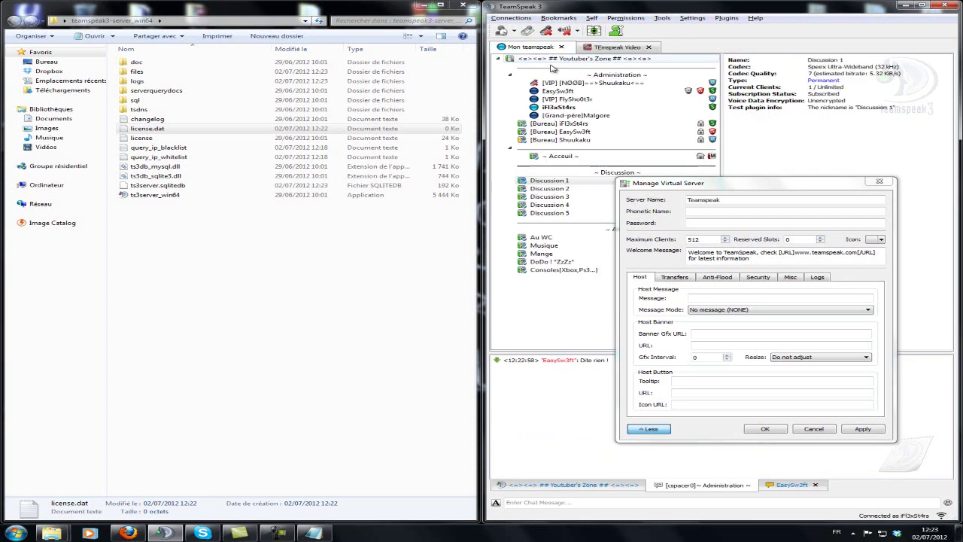
right_click(576, 100)
click(640, 259)
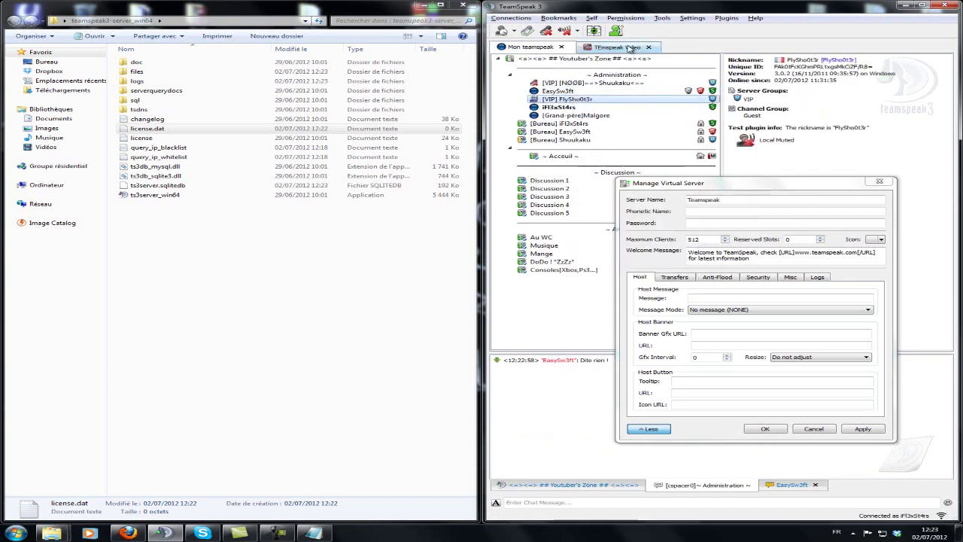
click(629, 47)
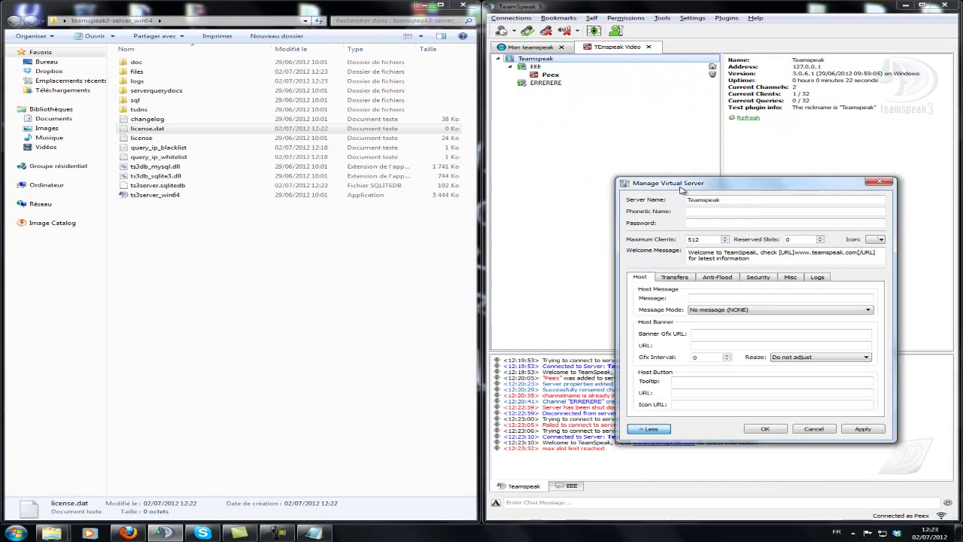
drag(681, 188, 636, 179)
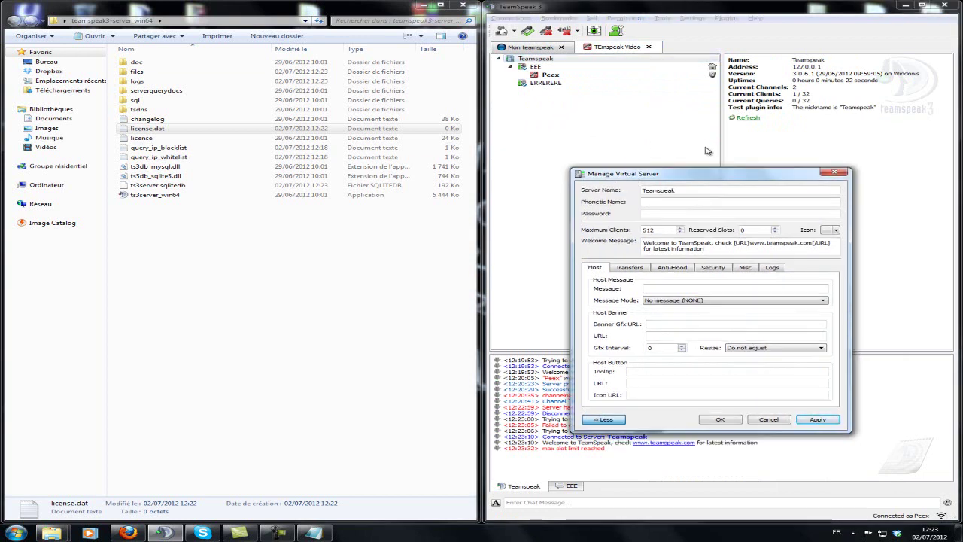